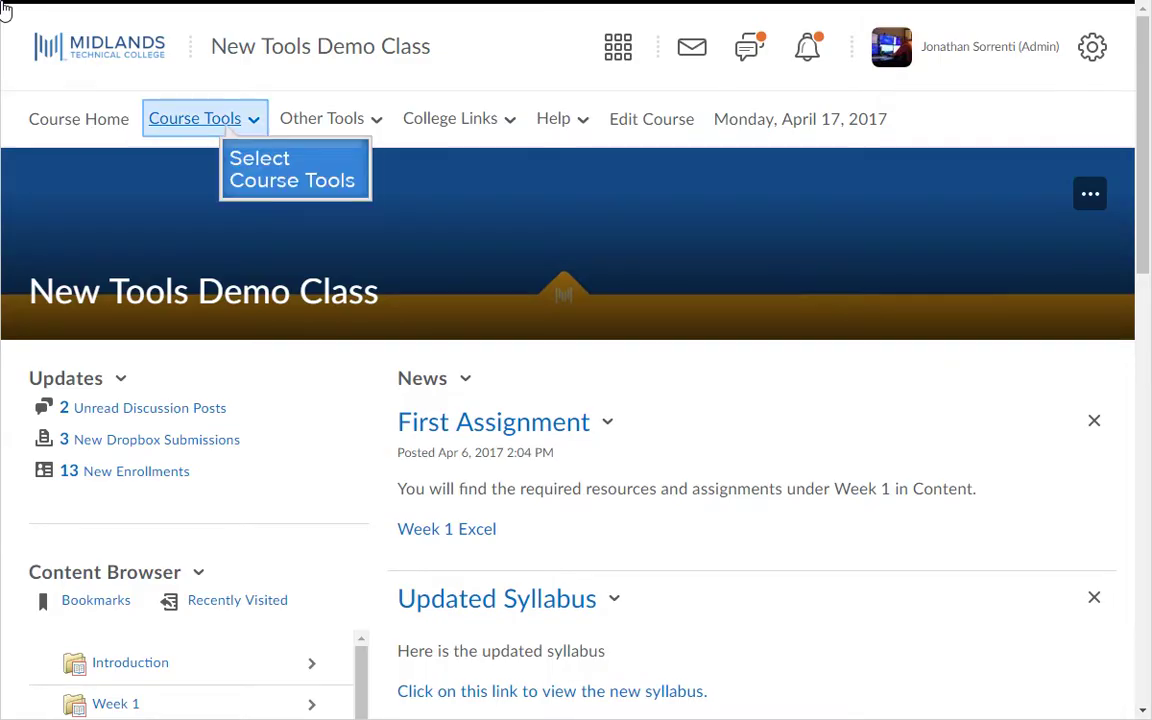
Step: Go to the course Content page and create a new file in Week 6 Readings
left_click(227, 130)
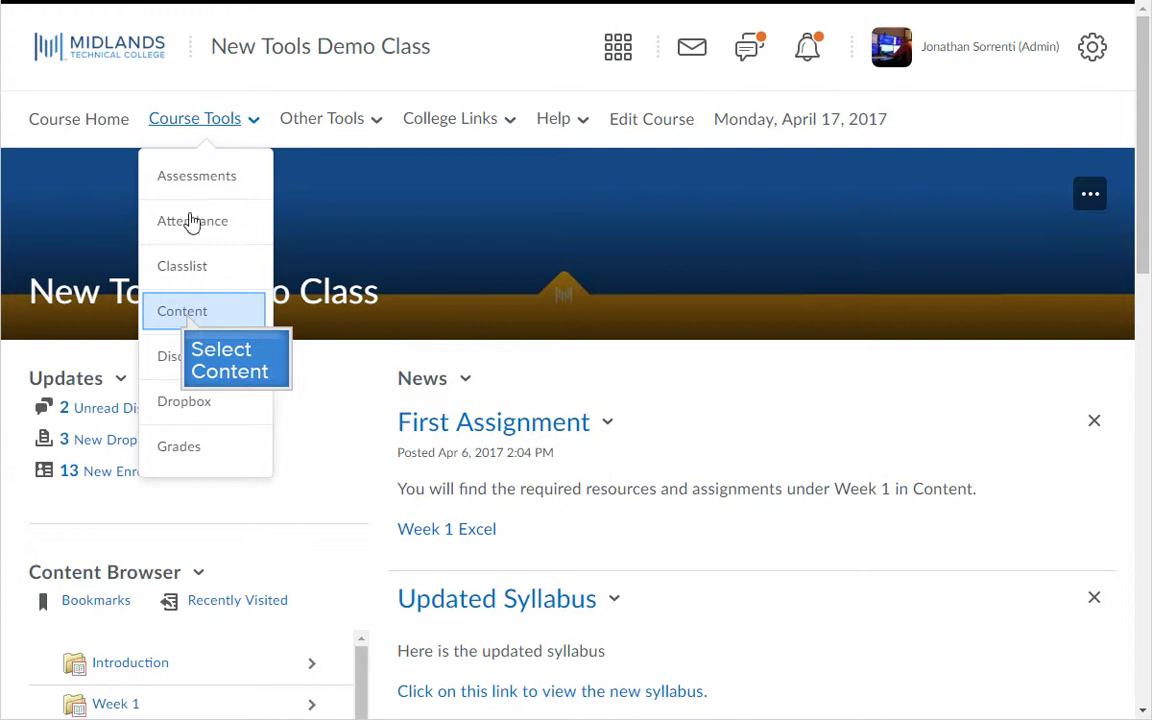
left_click(184, 313)
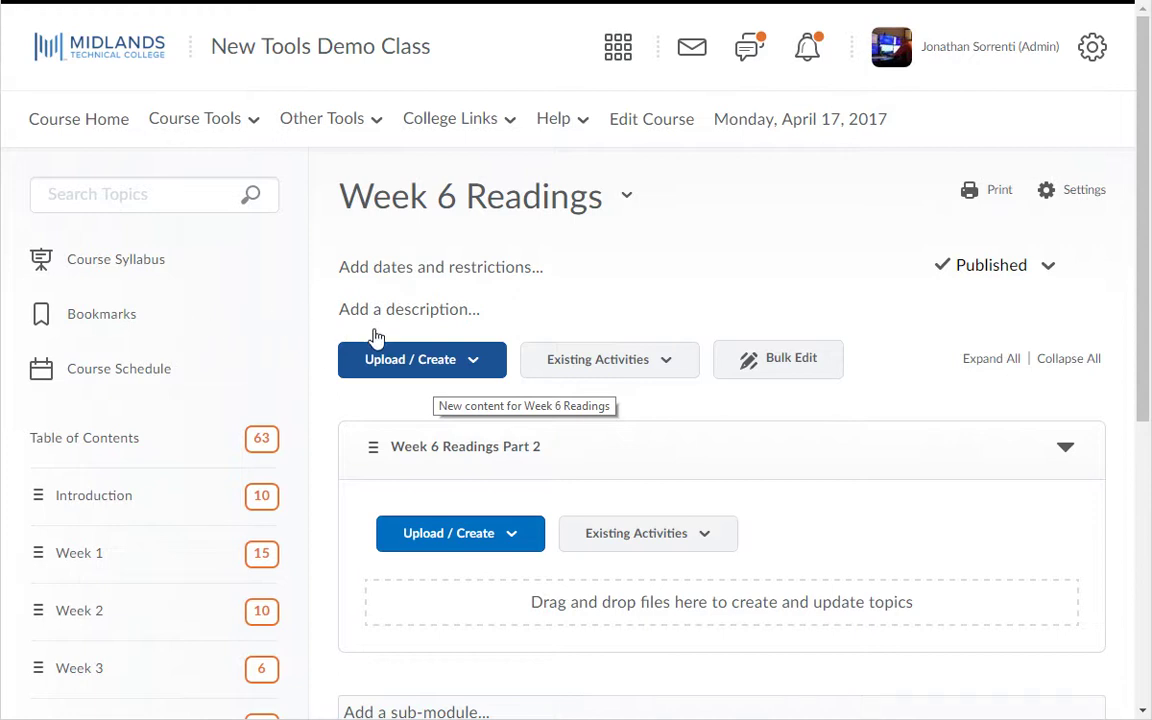
left_click(435, 376)
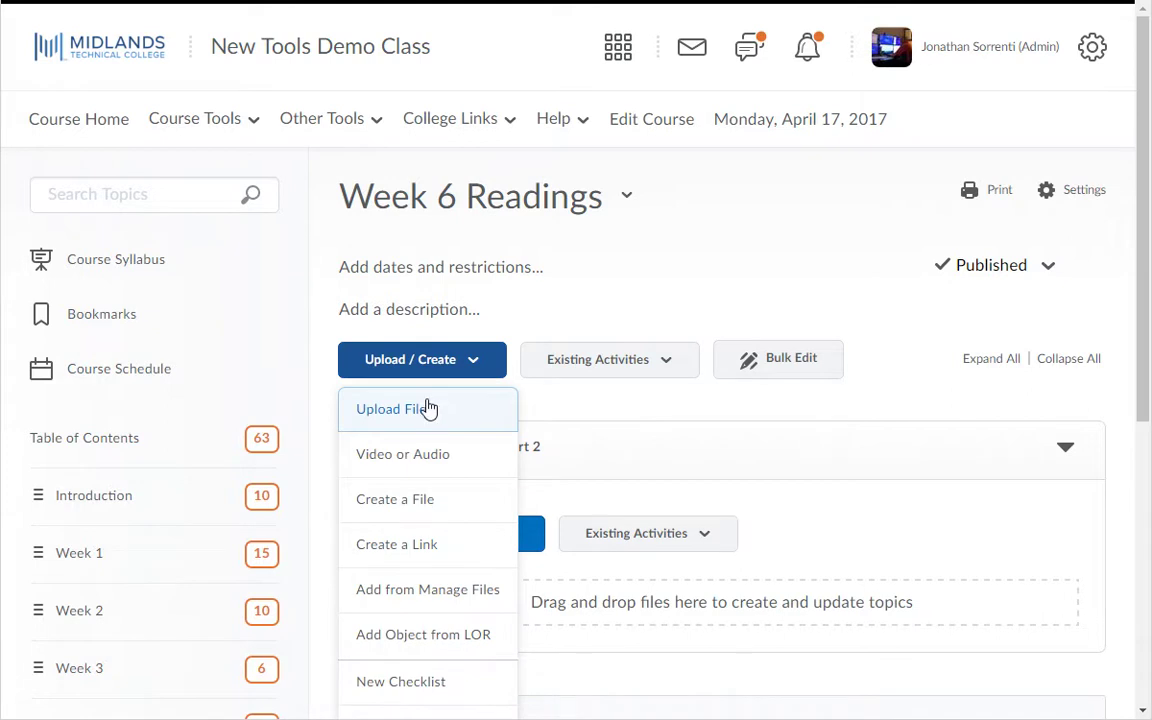
left_click(427, 512)
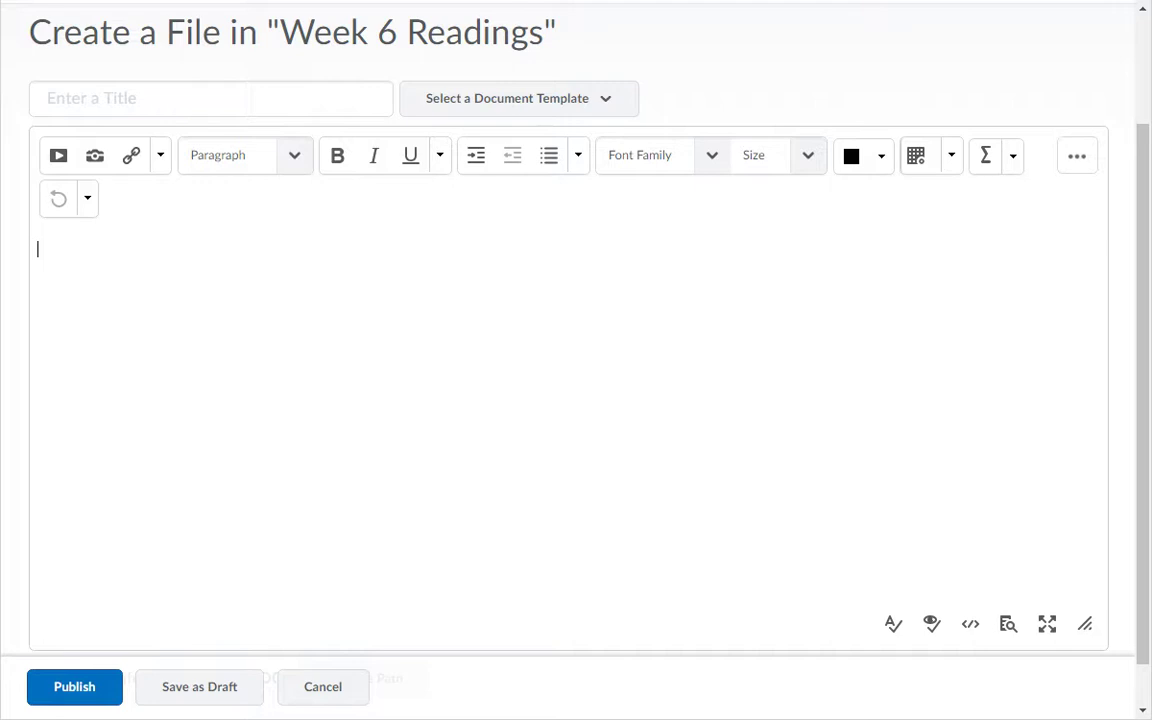
Step: Move through the editor toolbar by keyboard with Alt+F10 and the arrow keys
key("alt+F10")
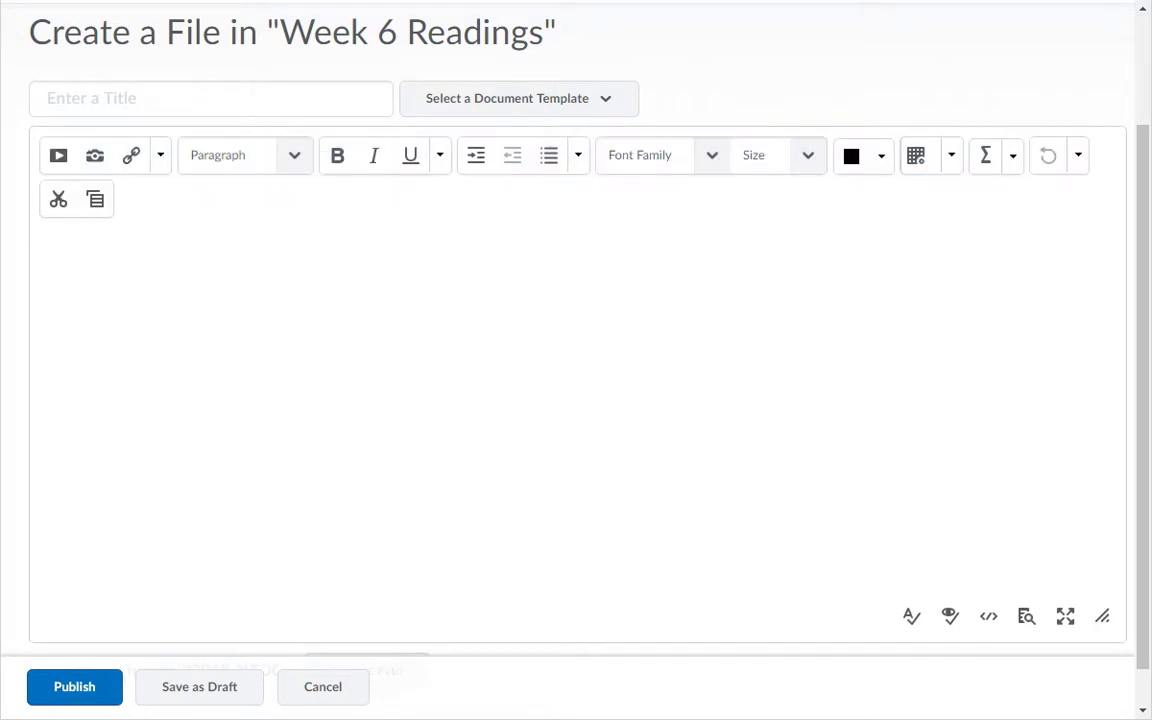
key("alt+F10")
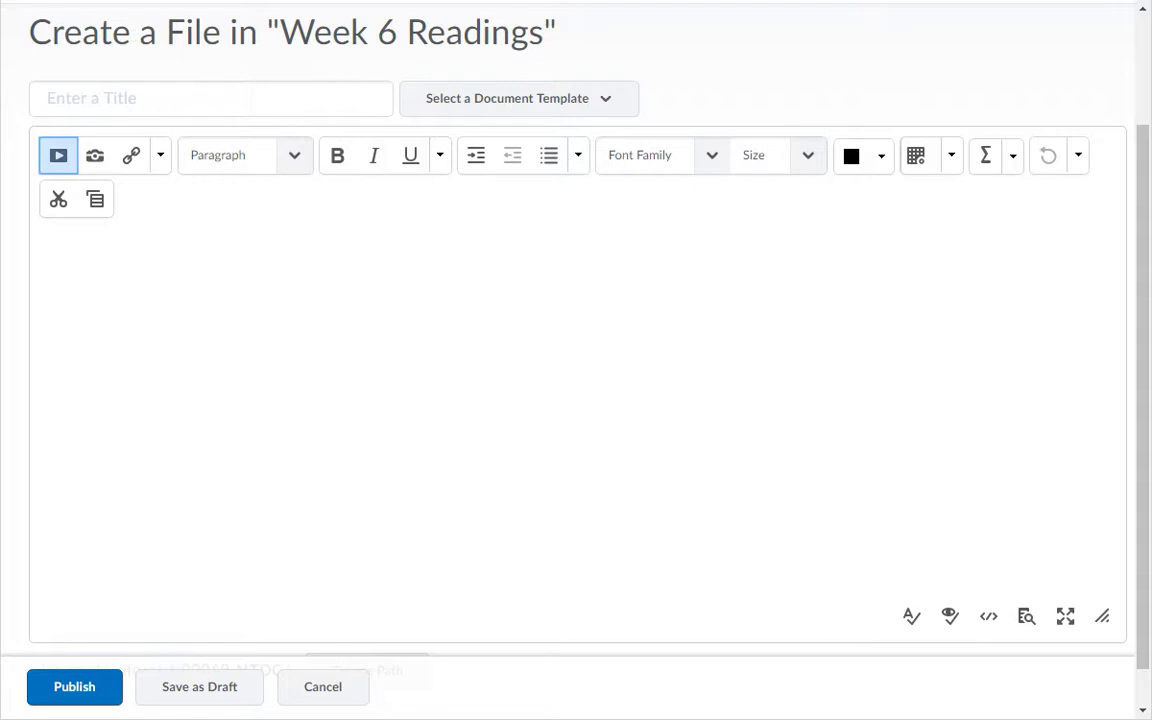
key("Right")
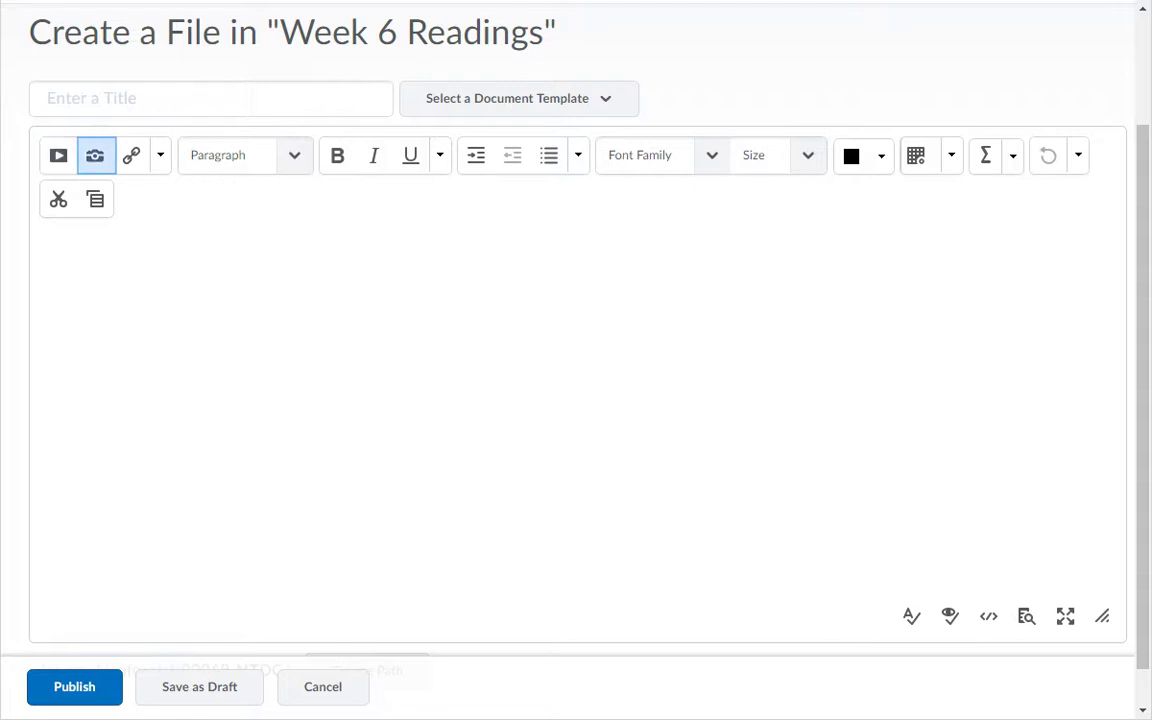
key("Right")
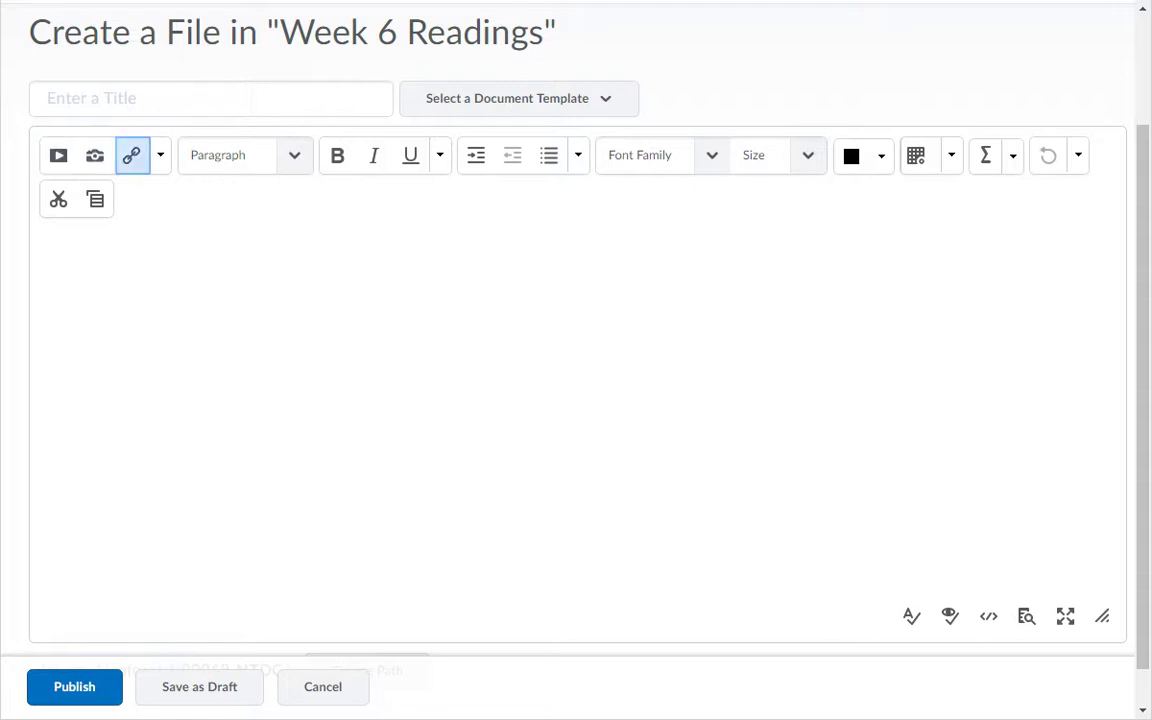
key("Return")
key("Right")
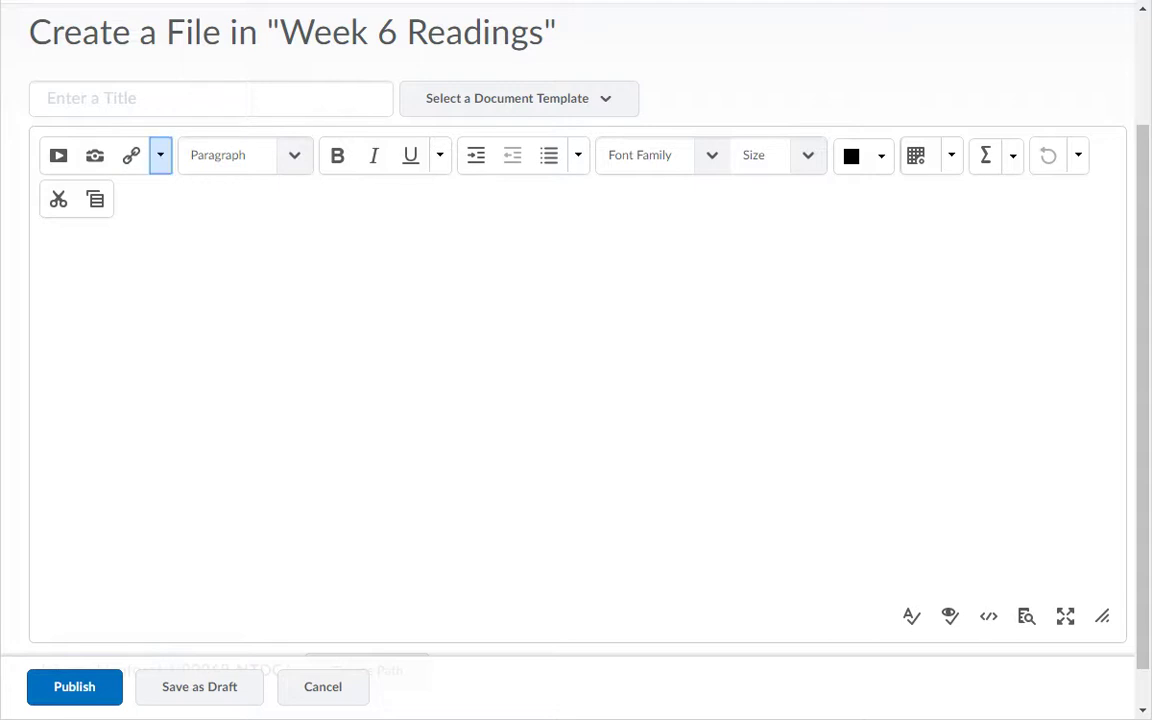
key("Return")
key("Right")
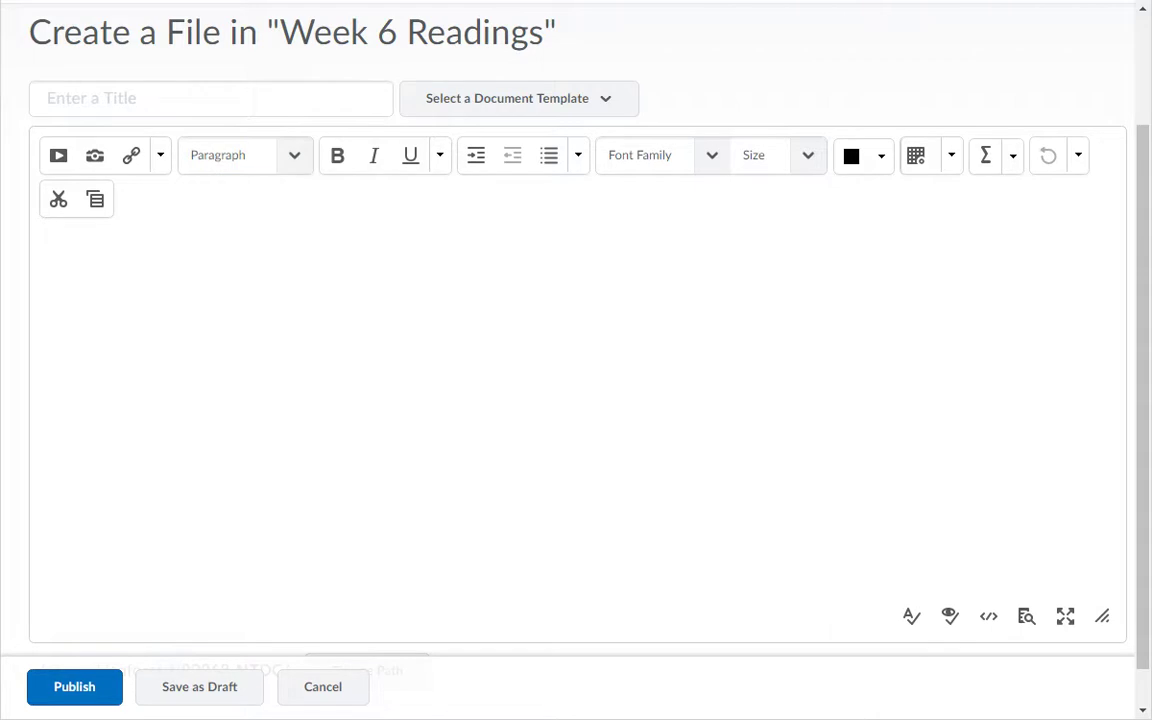
key("Right")
key("Right")
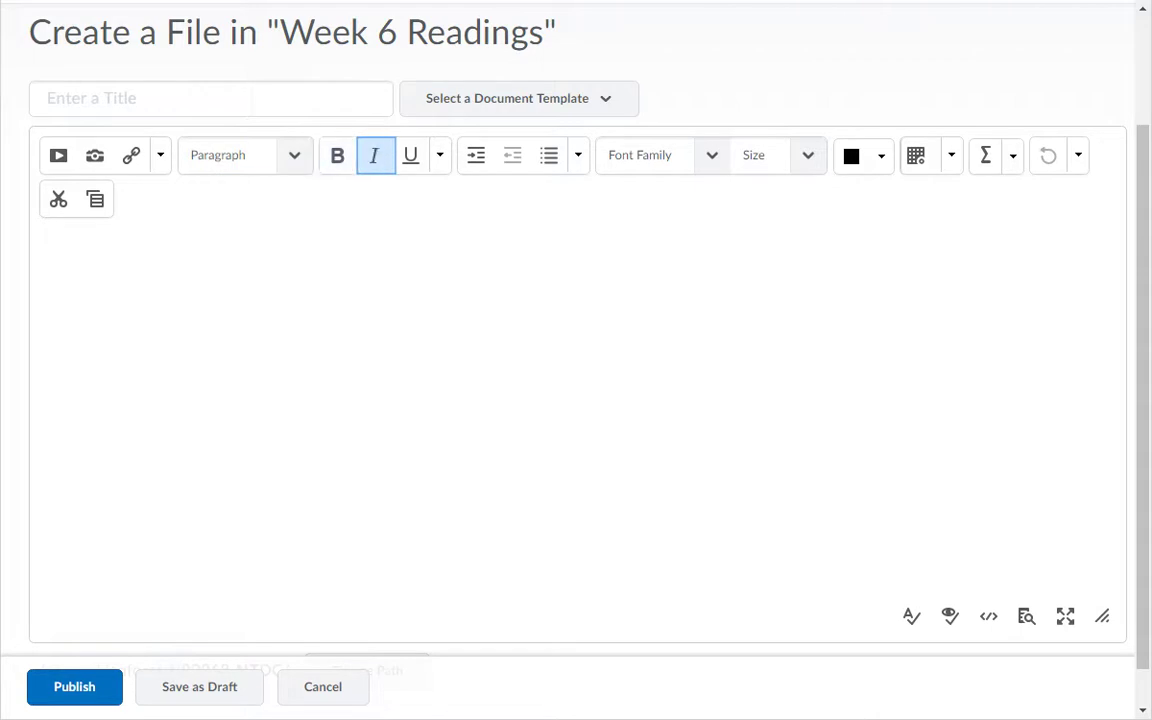
key("Right")
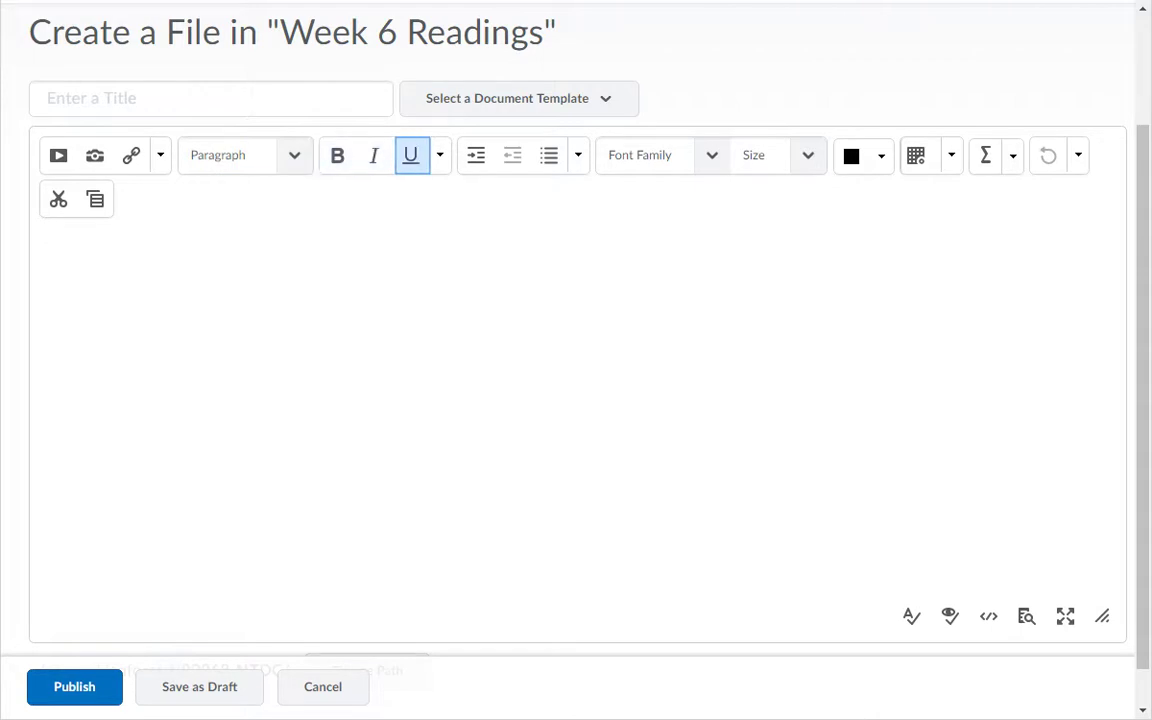
key("Right")
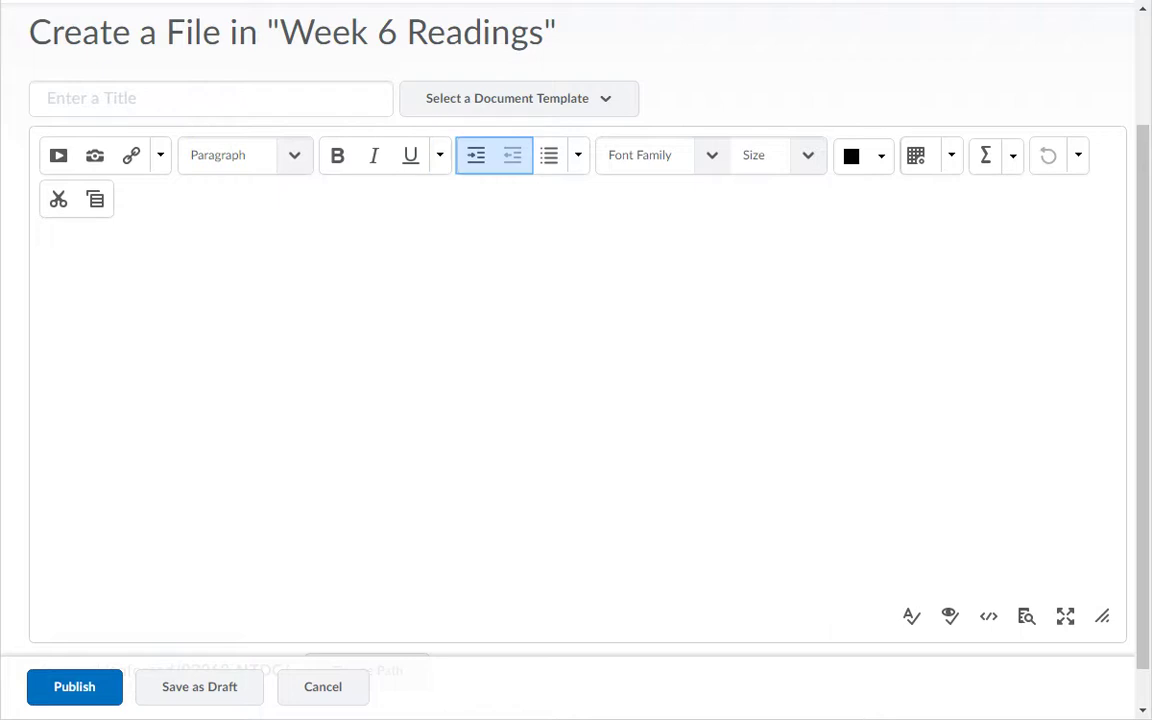
key("Right")
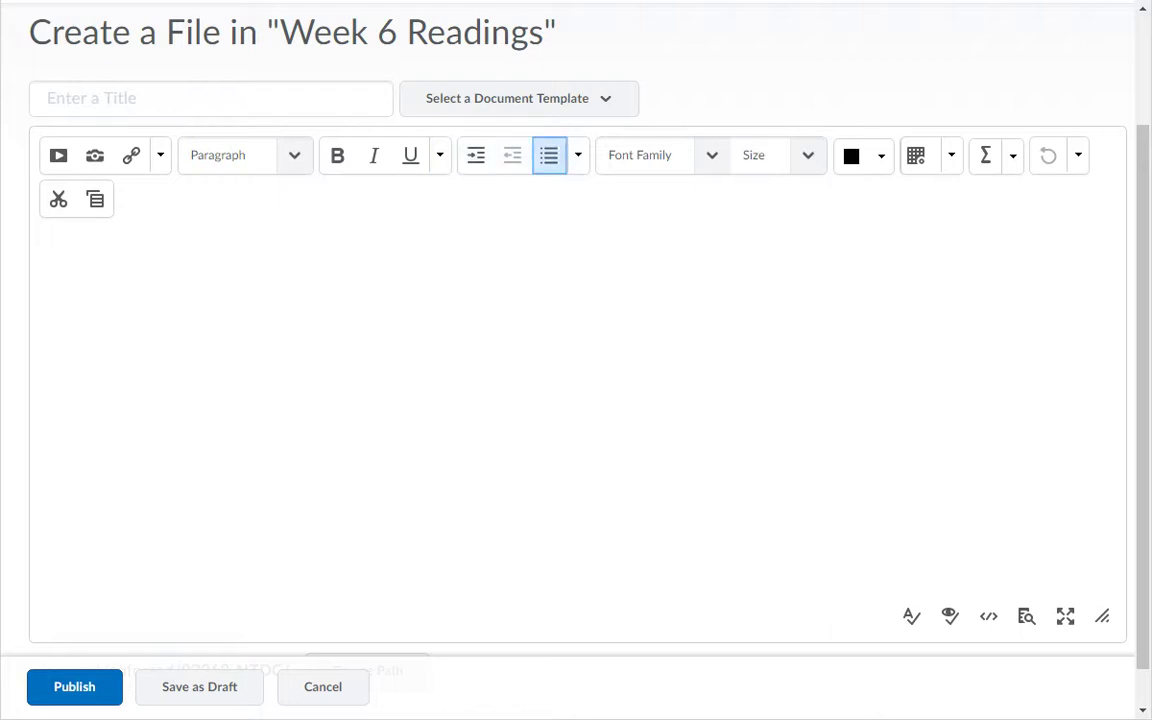
Step: Continue to the paste option and paste 'For this assignment:' into the body
key("Right")
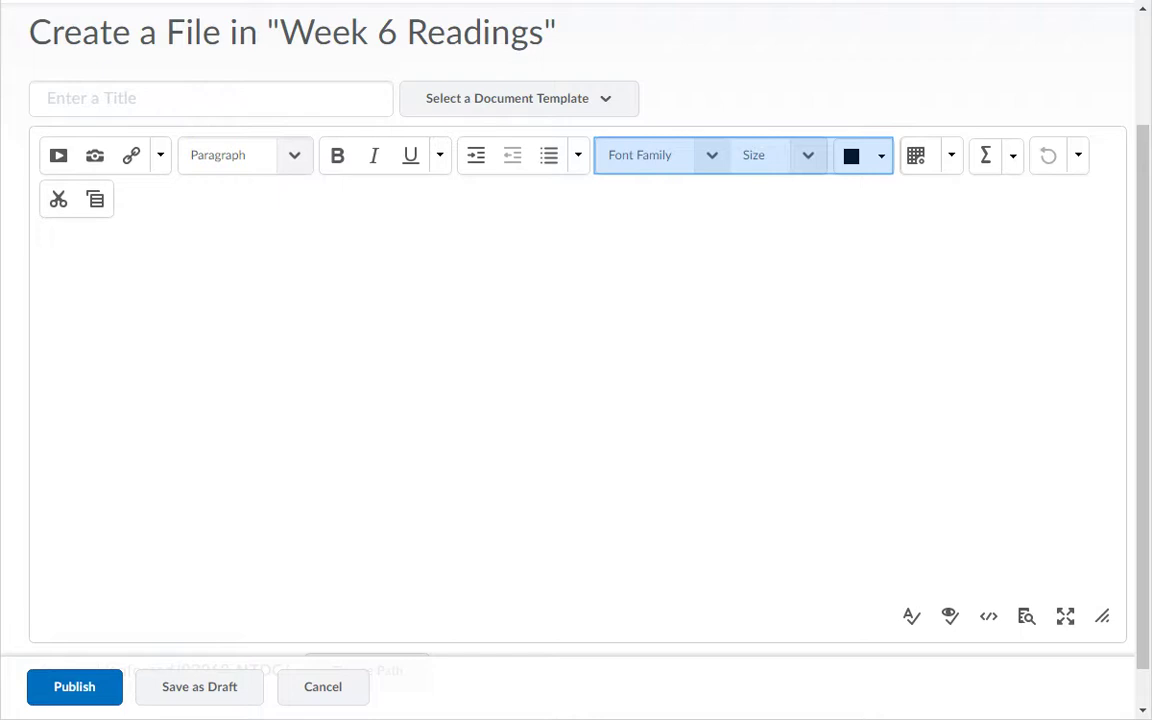
key("Right")
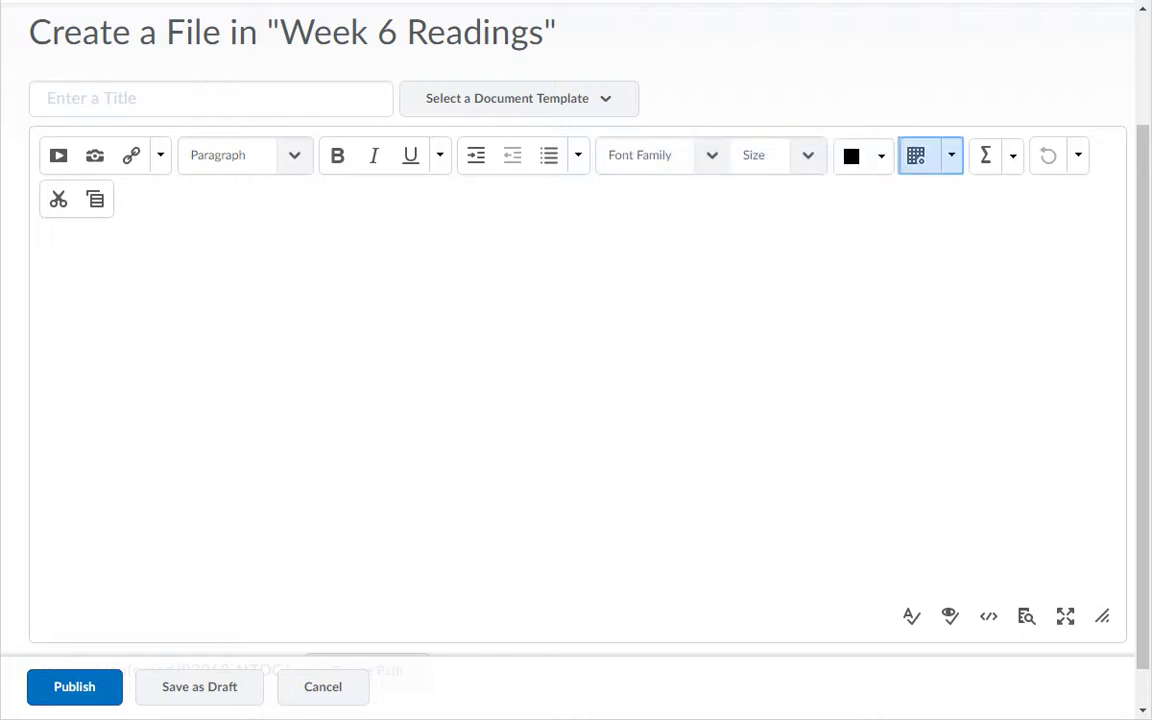
key("Right")
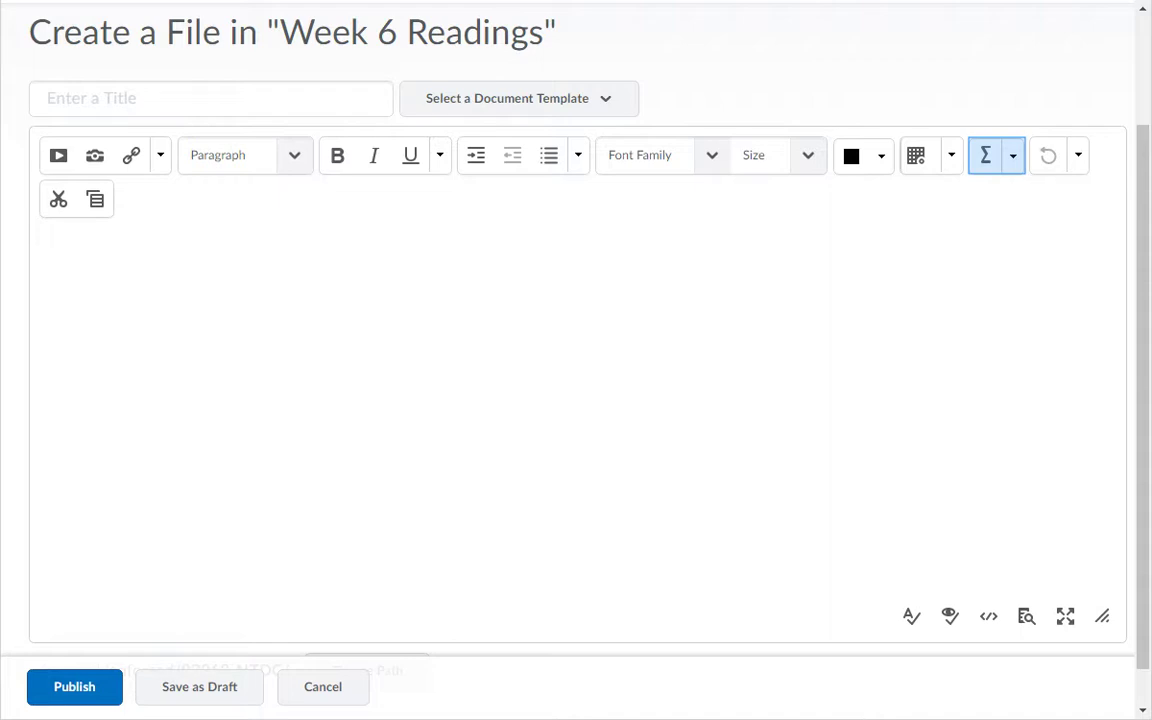
key("Right")
key("Right")
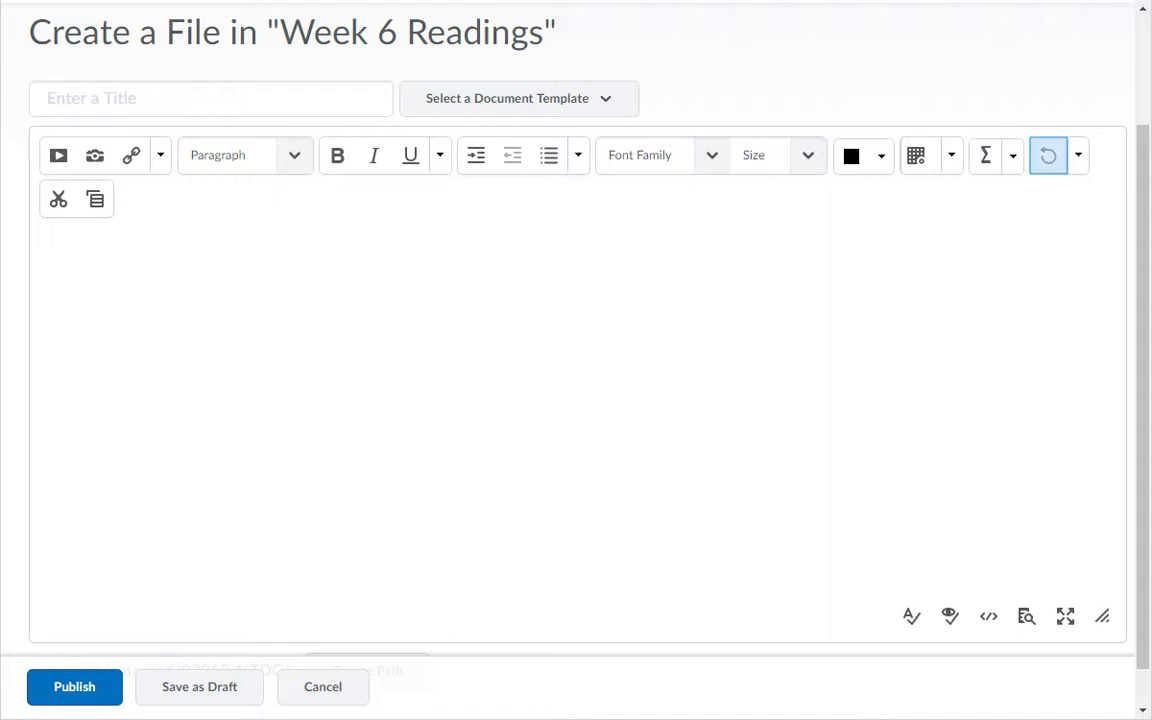
key("Right")
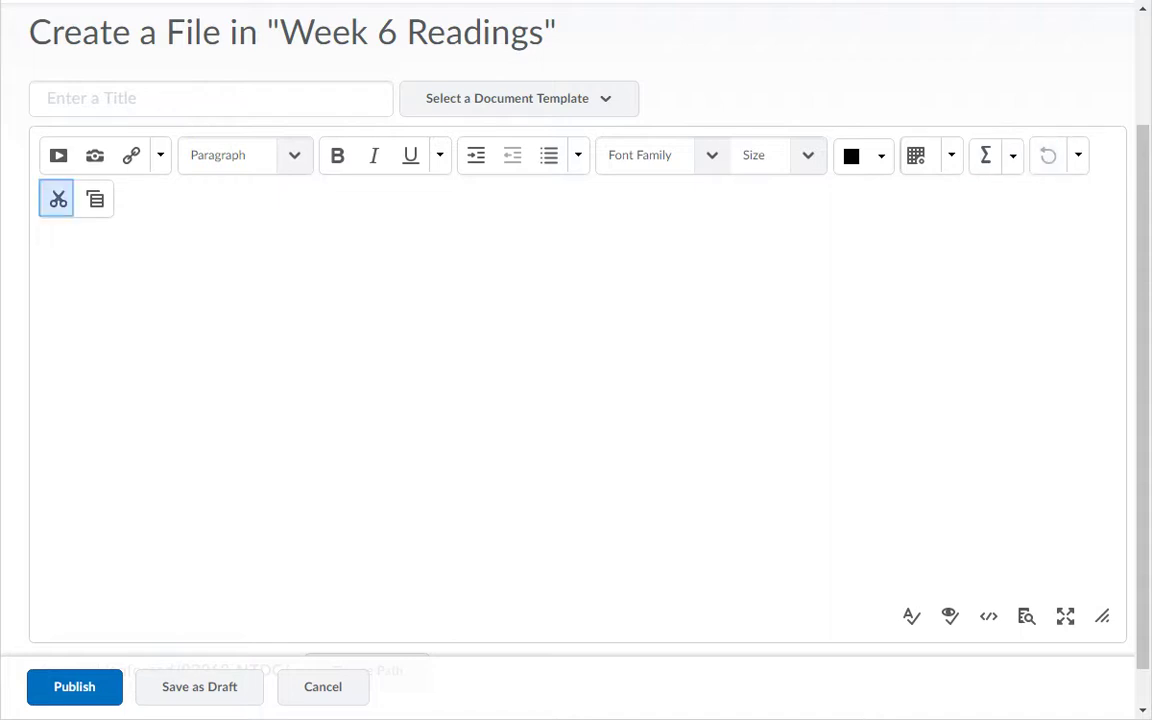
key("Right")
key("Return")
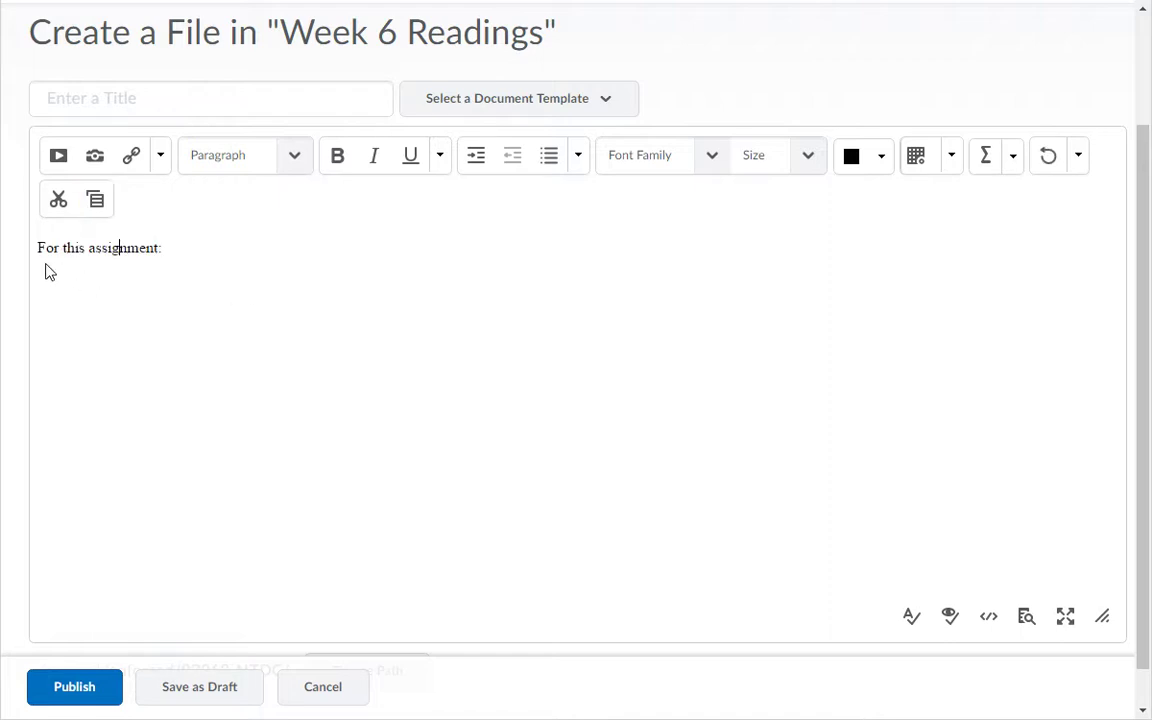
left_click_drag(36, 252, 168, 260)
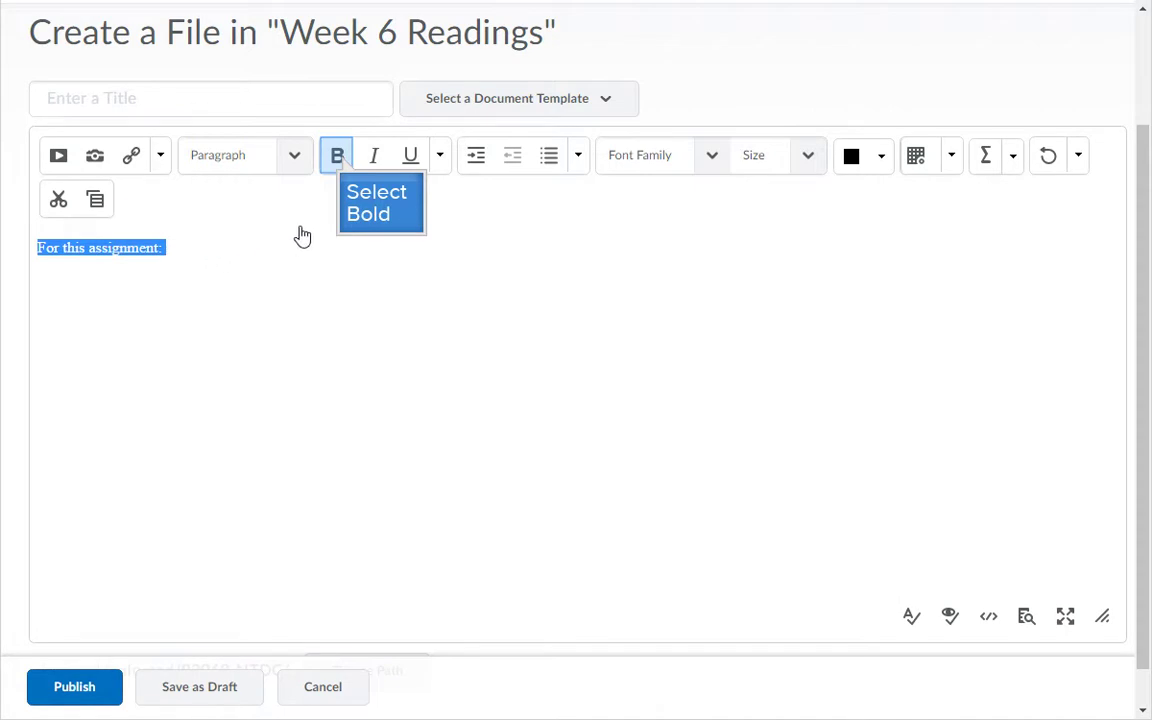
left_click(339, 158)
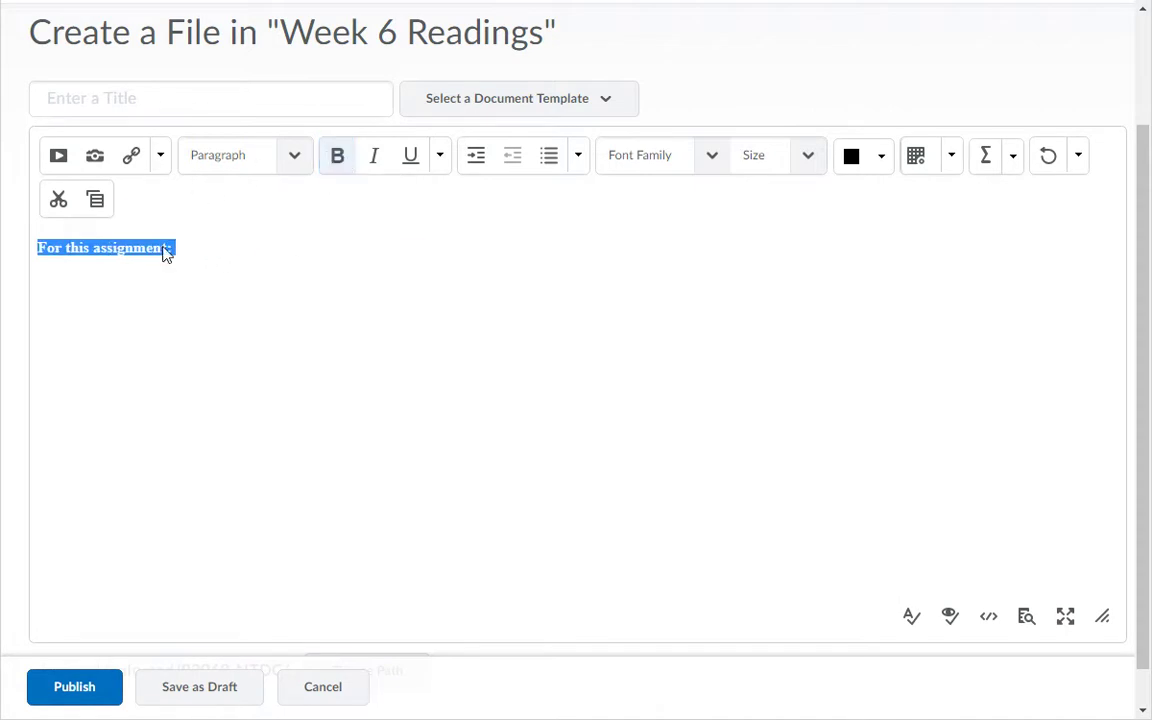
left_click(160, 287)
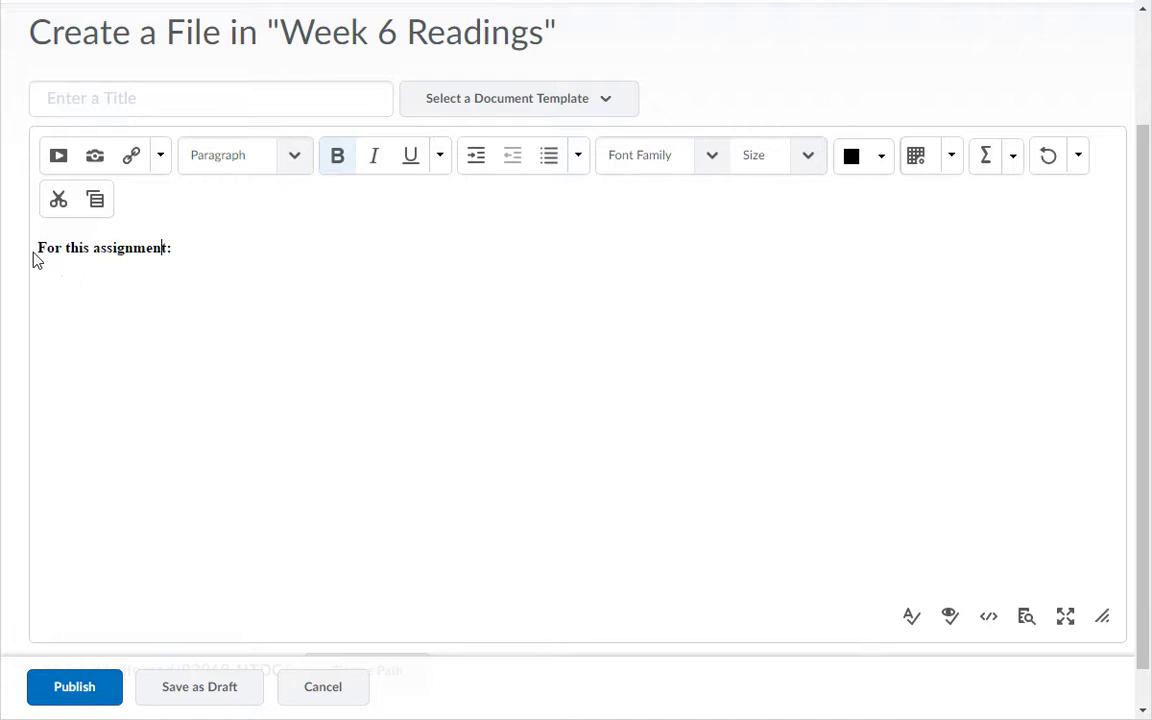
left_click_drag(37, 250, 184, 252)
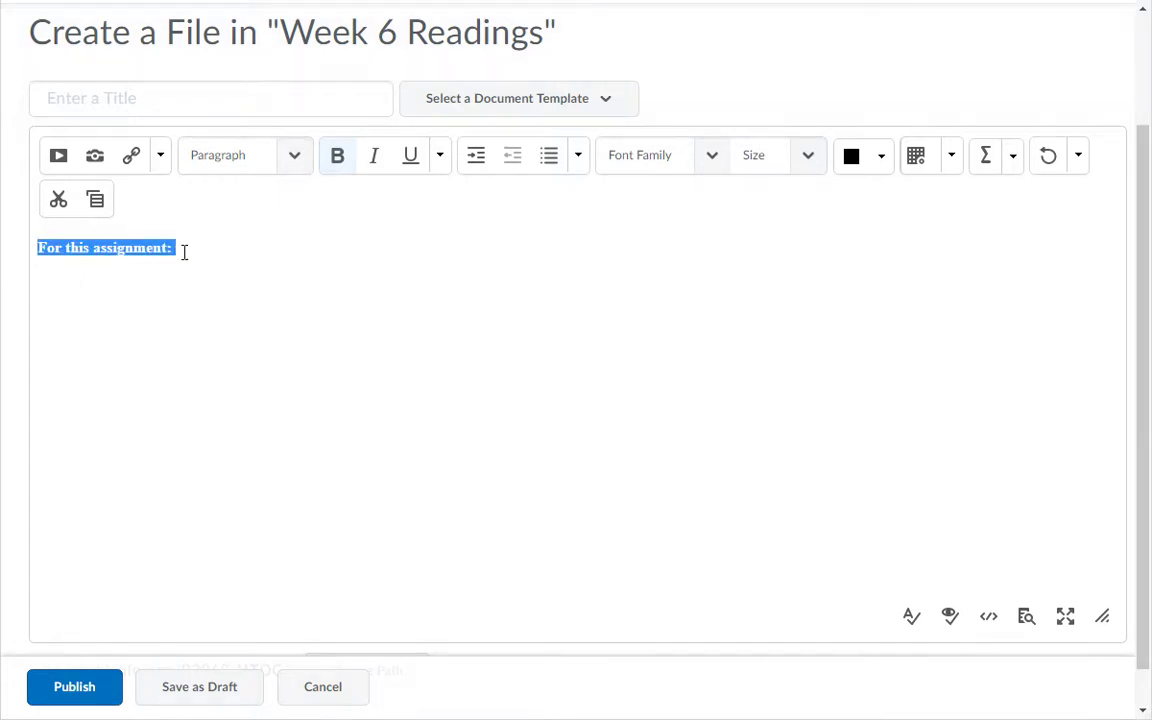
left_click(336, 160)
left_click(288, 290)
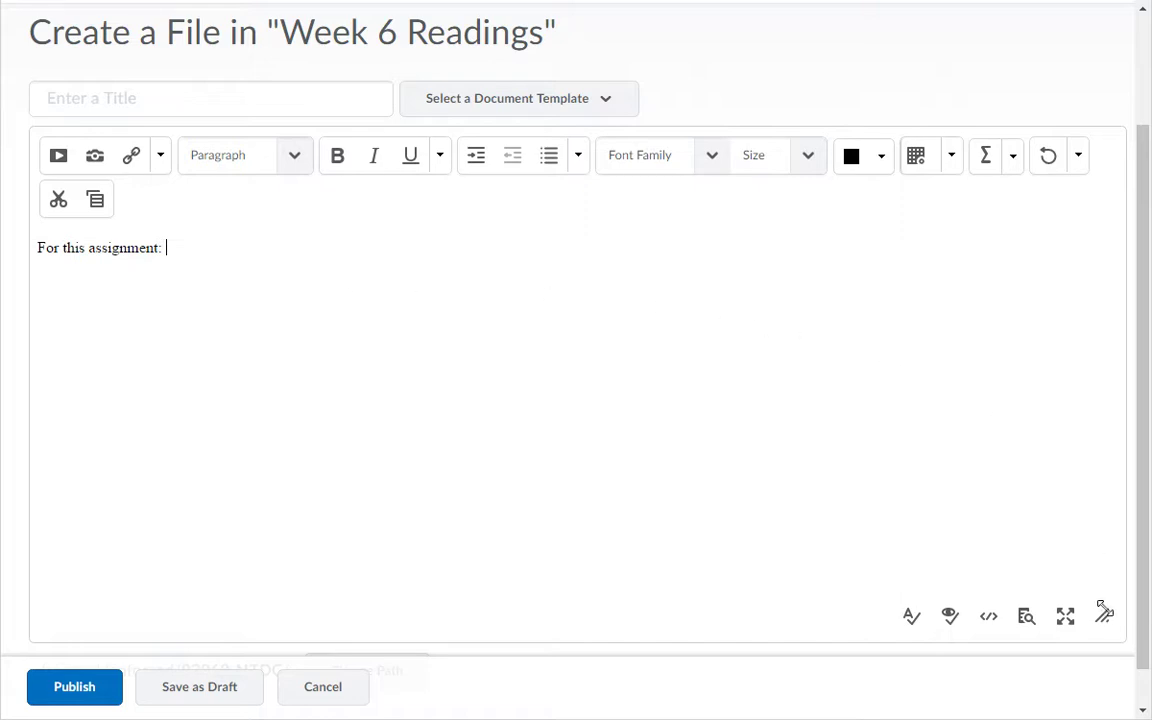
left_click_drag(1104, 620, 712, 447)
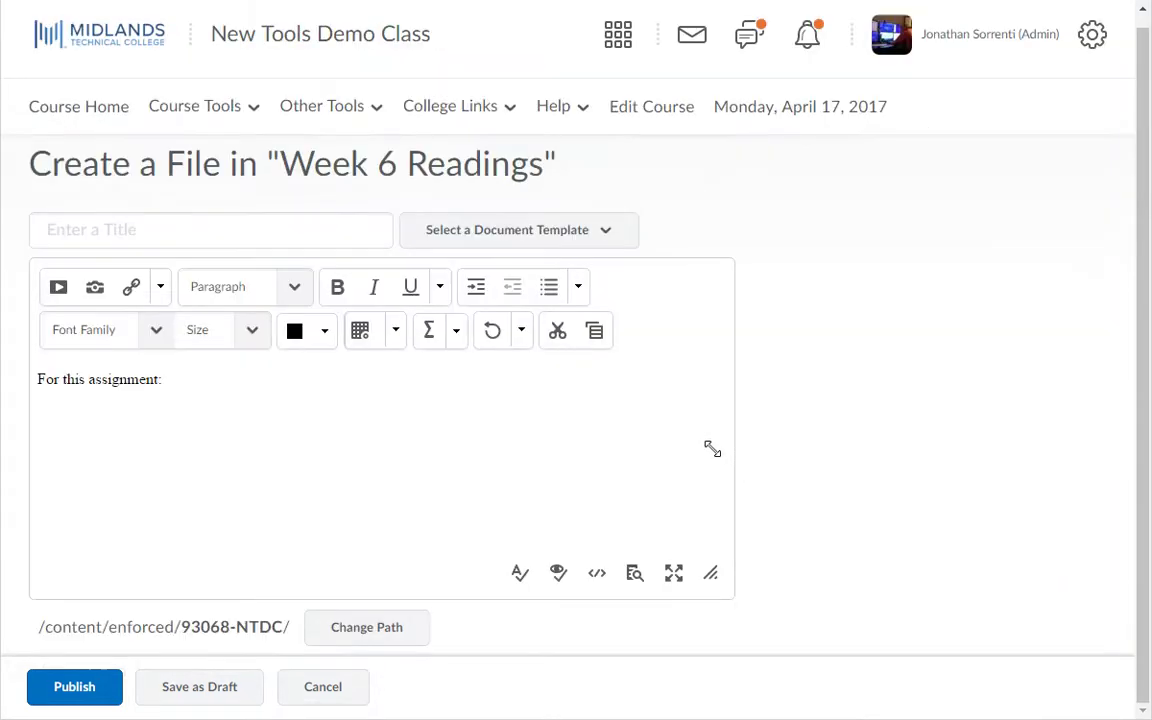
left_click_drag(714, 577, 1106, 636)
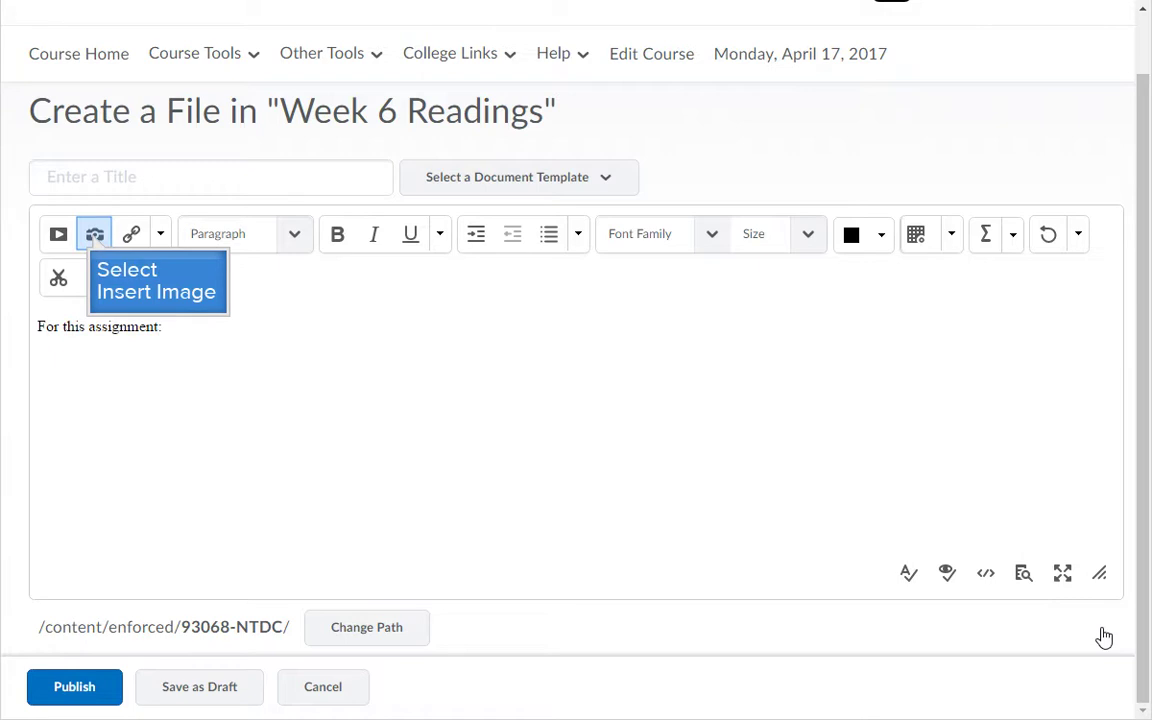
Step: Upload MTCAlumni.png from the computer and insert it with alt text 'MTC Image'
left_click(94, 238)
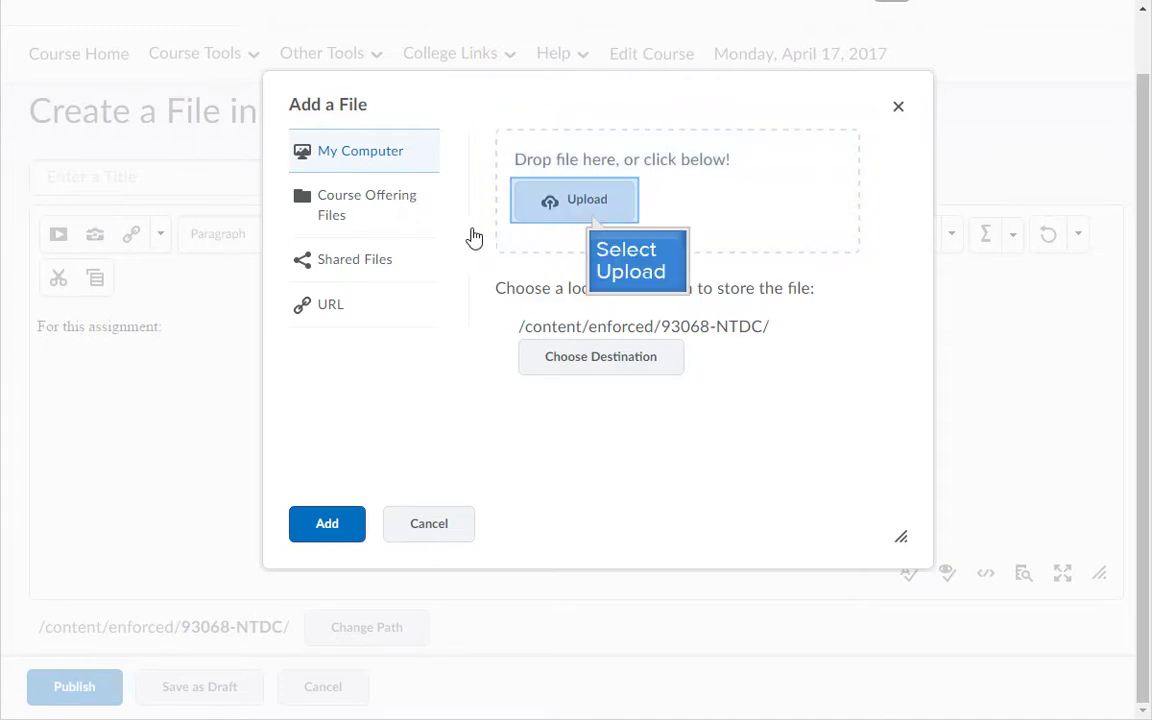
left_click(550, 210)
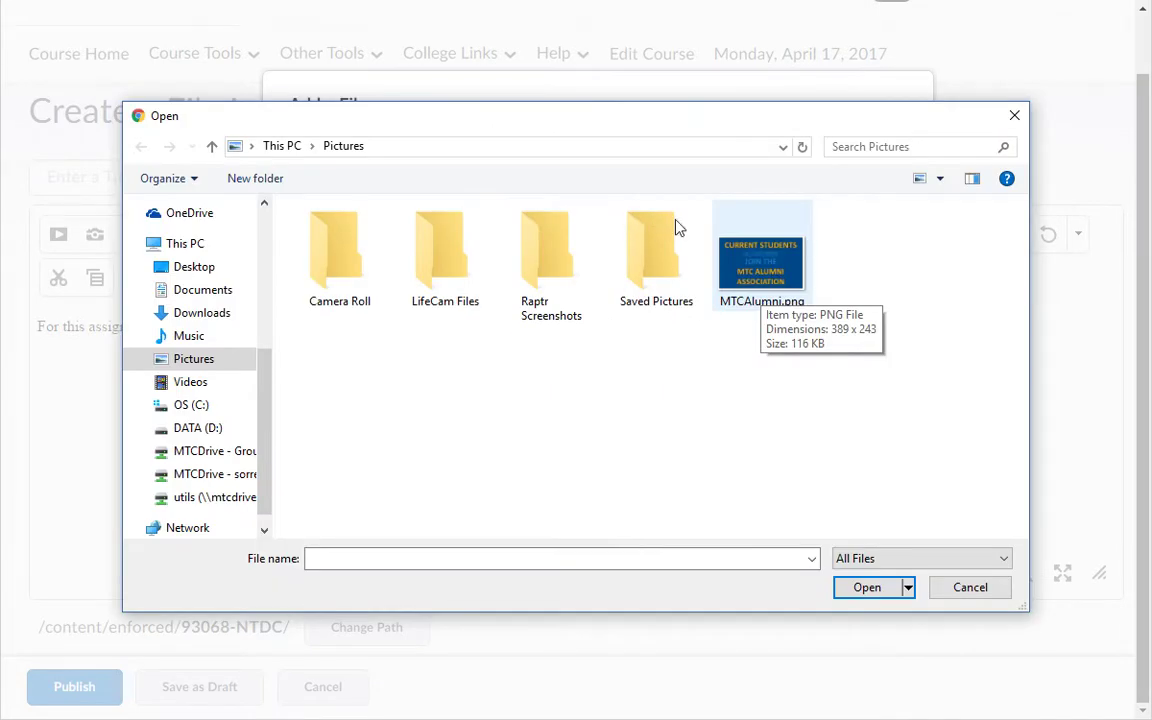
left_click(735, 250)
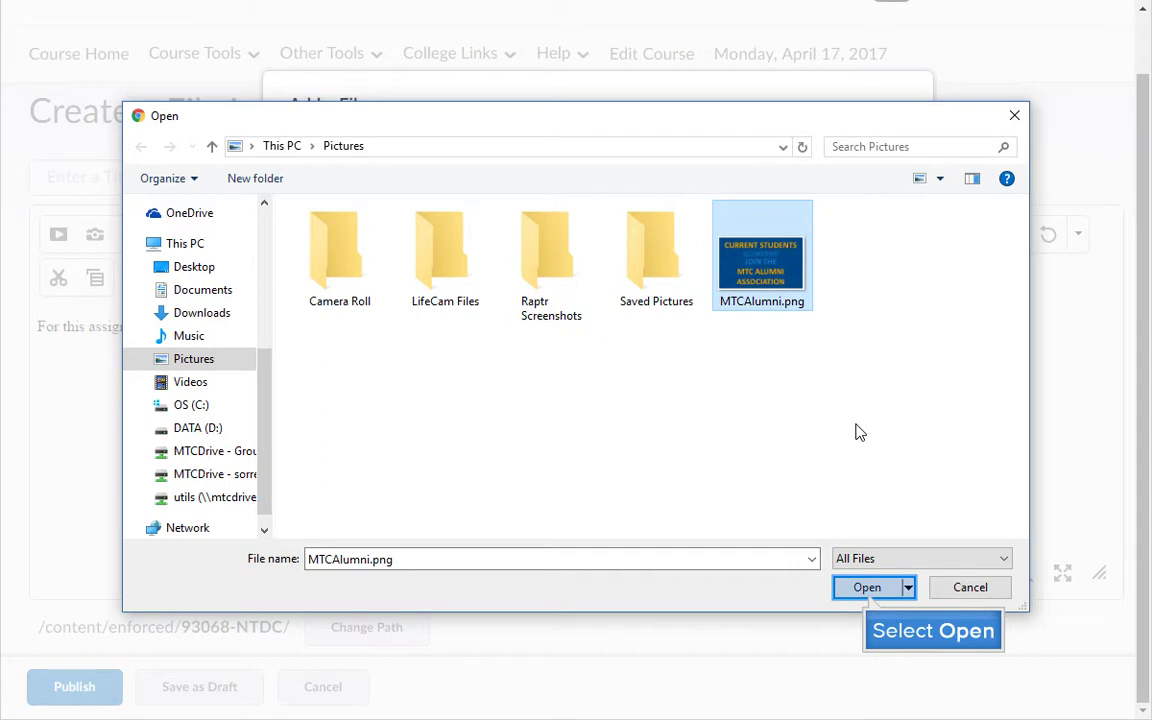
left_click(868, 590)
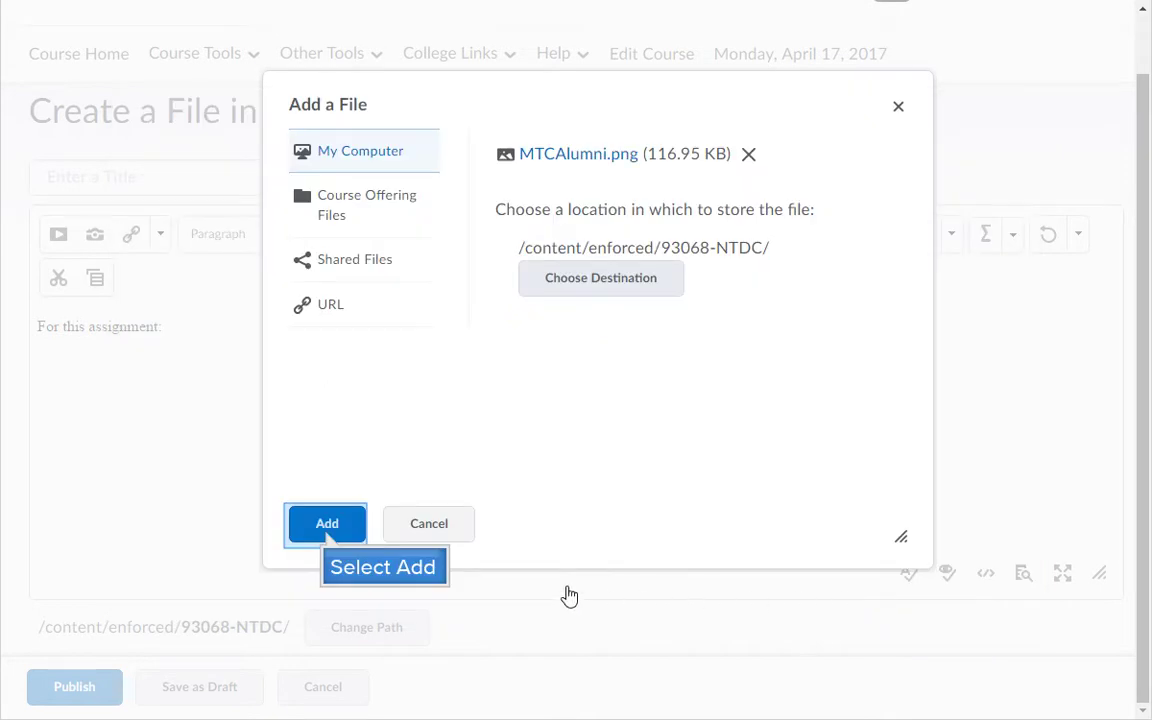
left_click(328, 538)
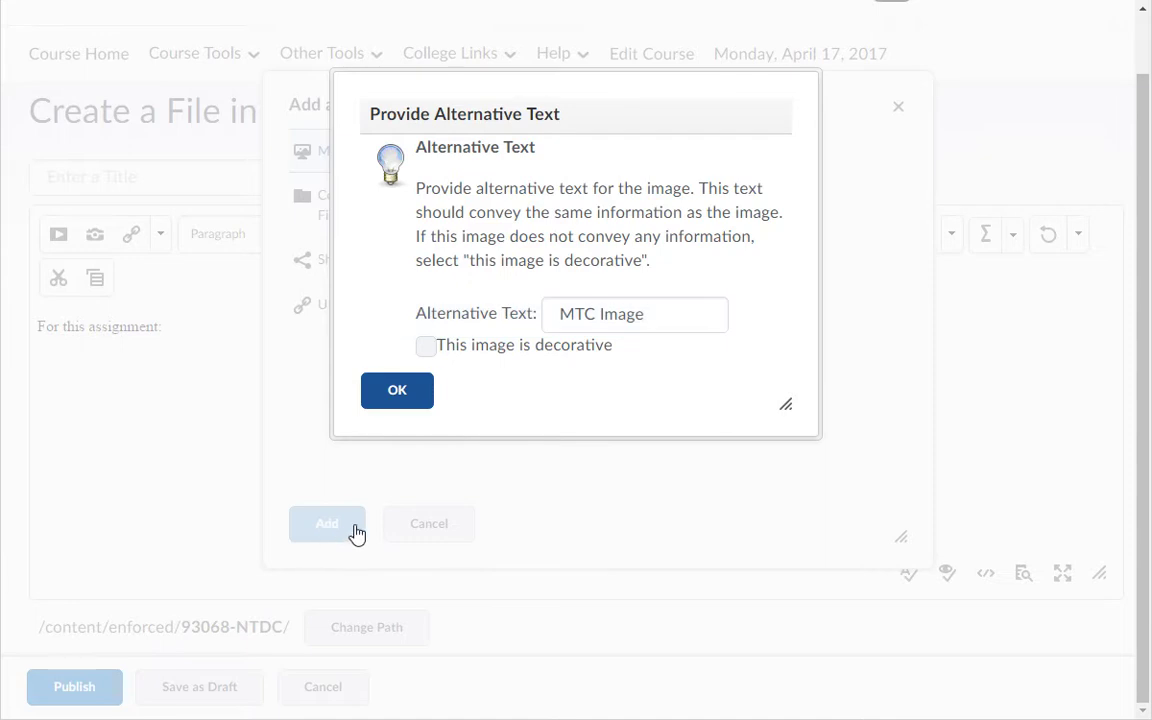
left_click(397, 392)
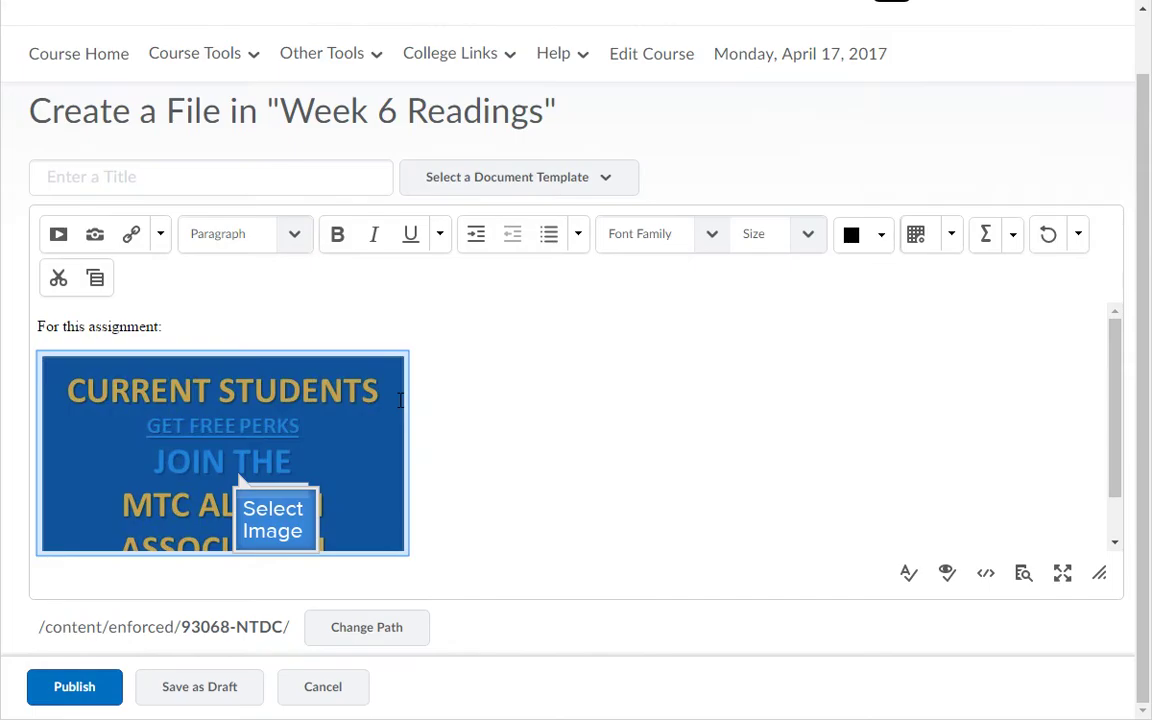
Step: Resize the MTC Alumni image to about 483 × 302 pixels and add an empty line below
left_click(238, 473)
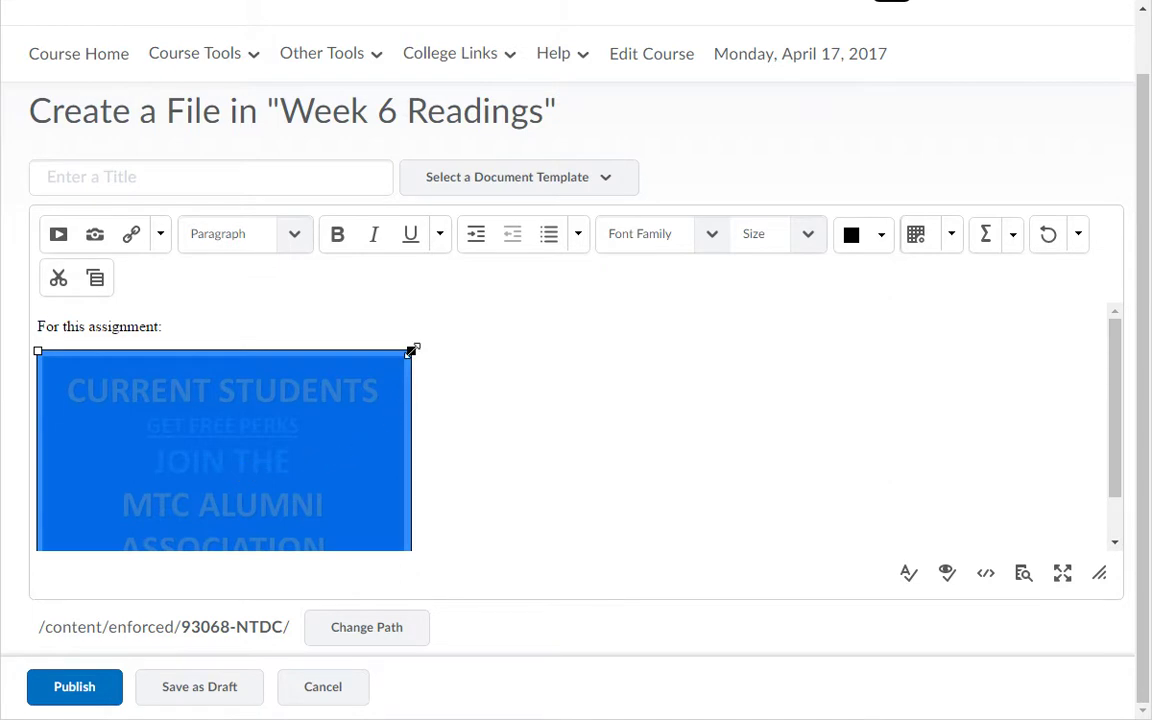
left_click_drag(411, 351, 502, 378)
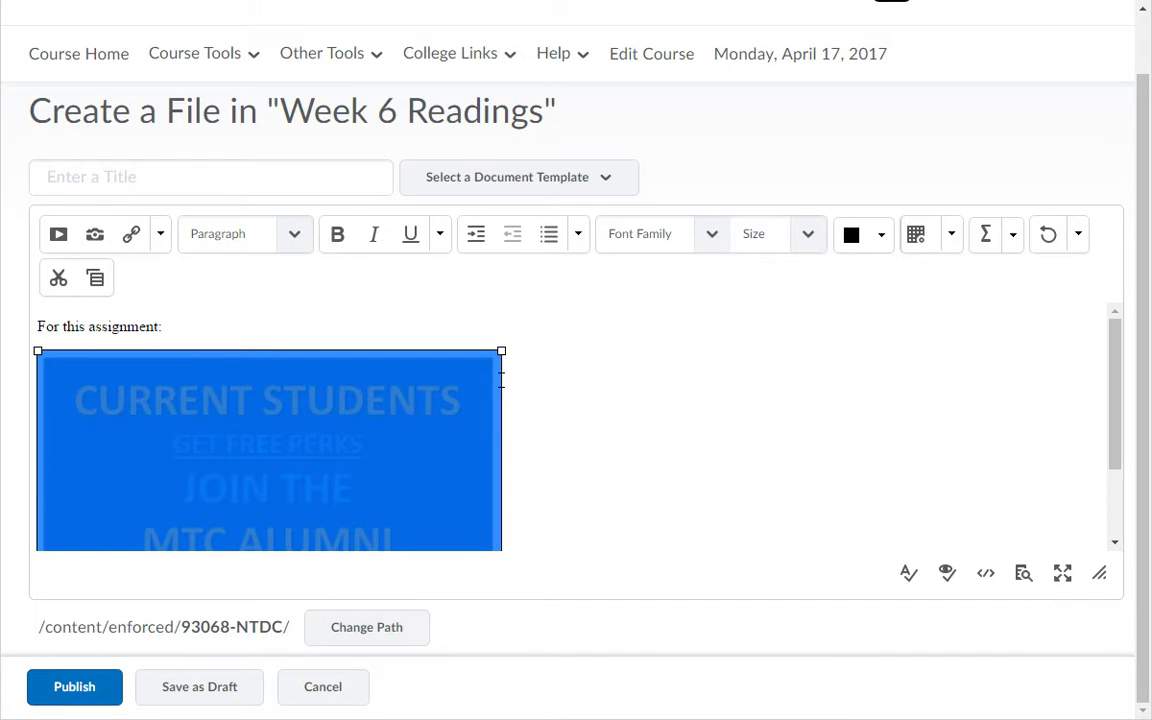
left_click(587, 418)
key("Return")
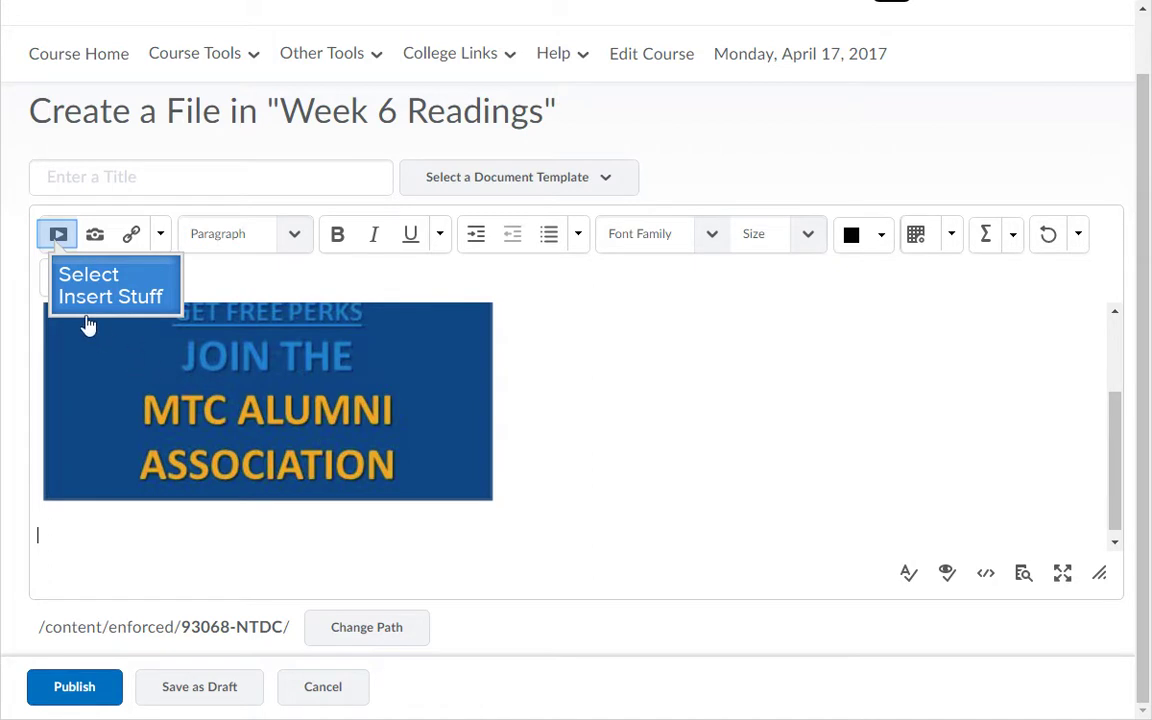
left_click(56, 240)
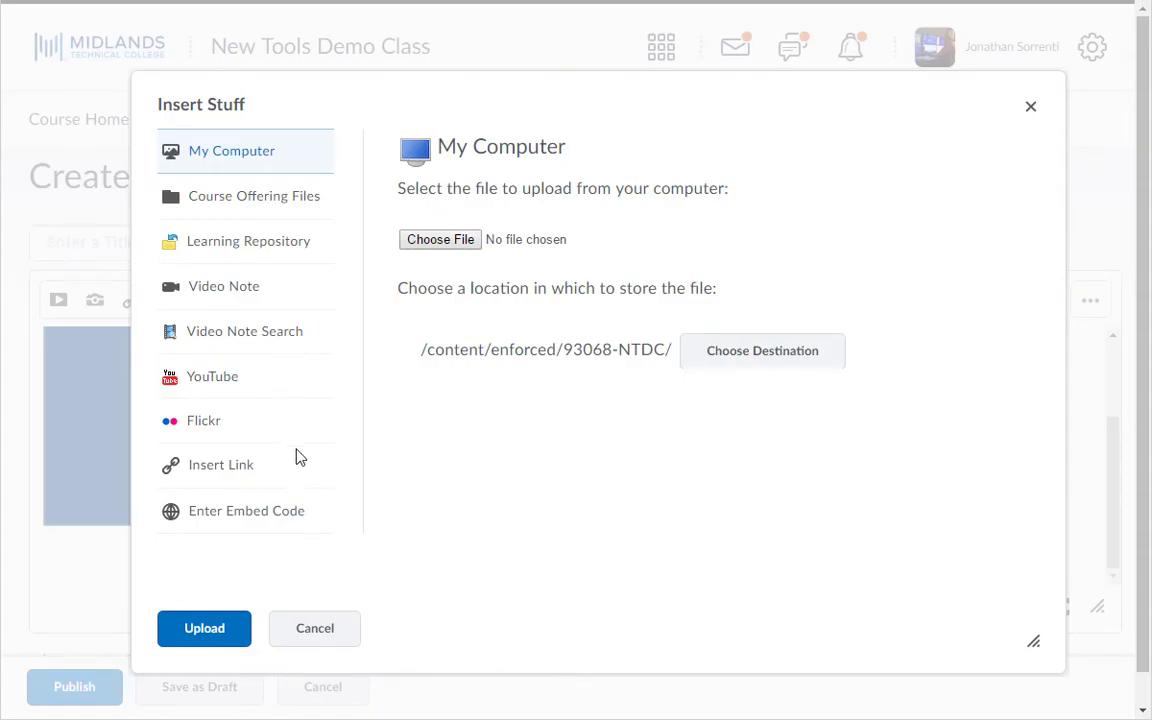
left_click(315, 630)
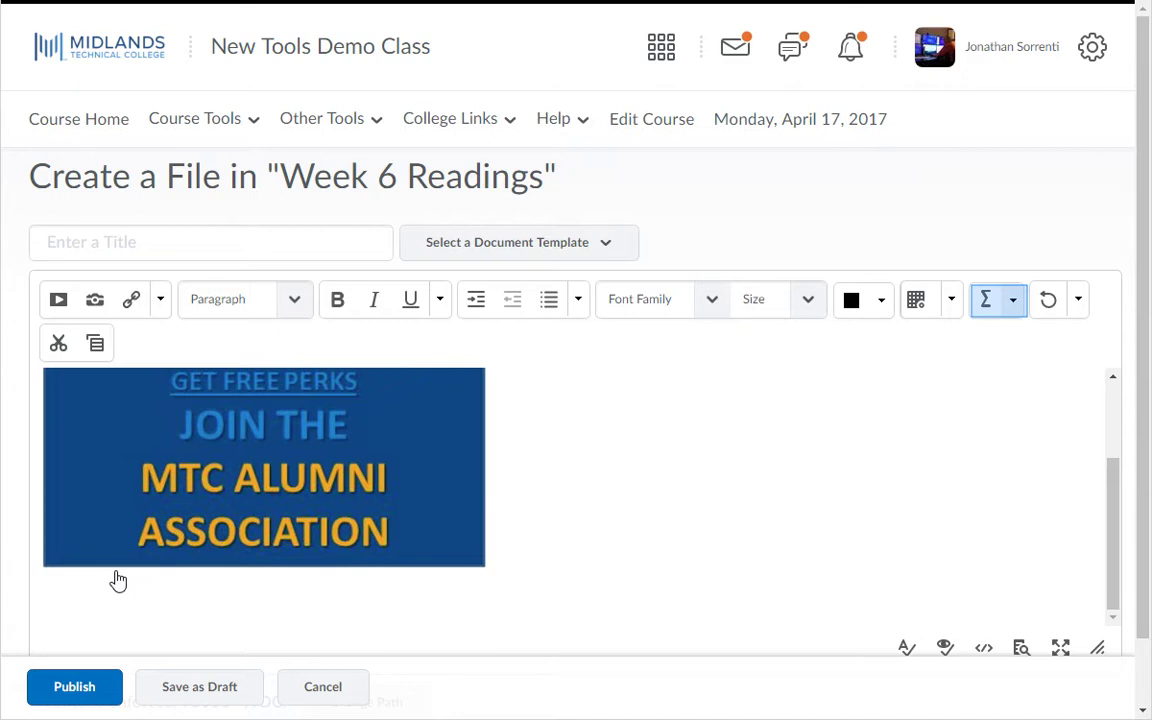
left_click(1013, 302)
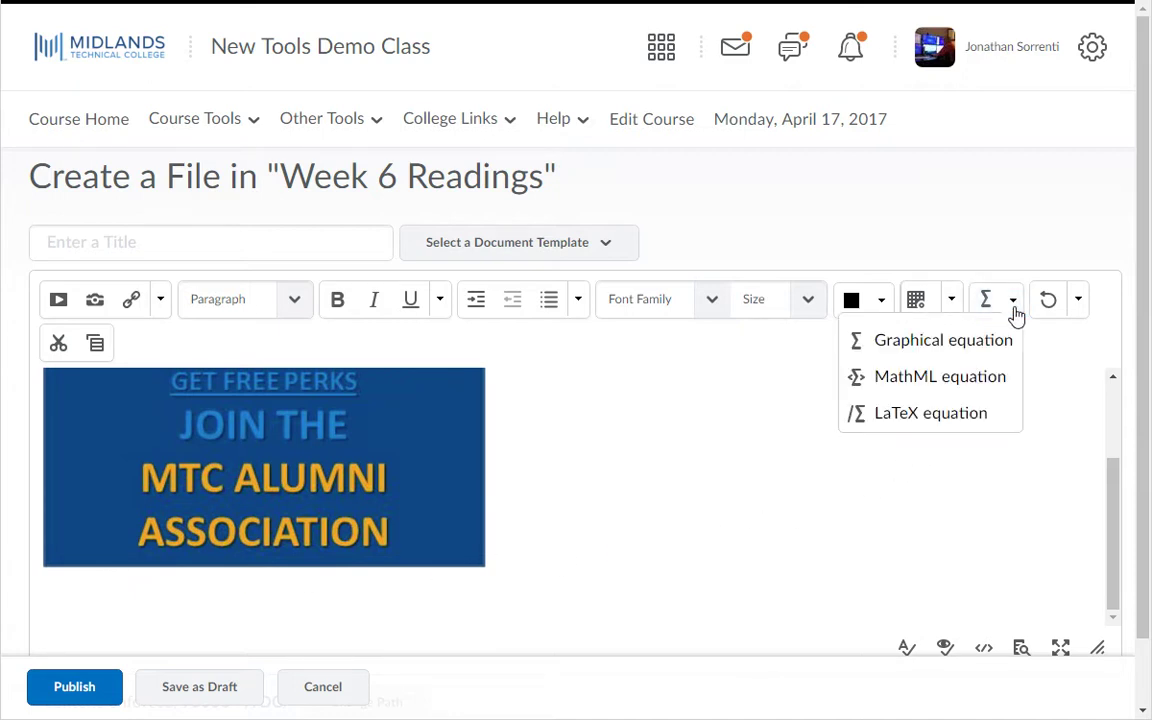
left_click(1014, 304)
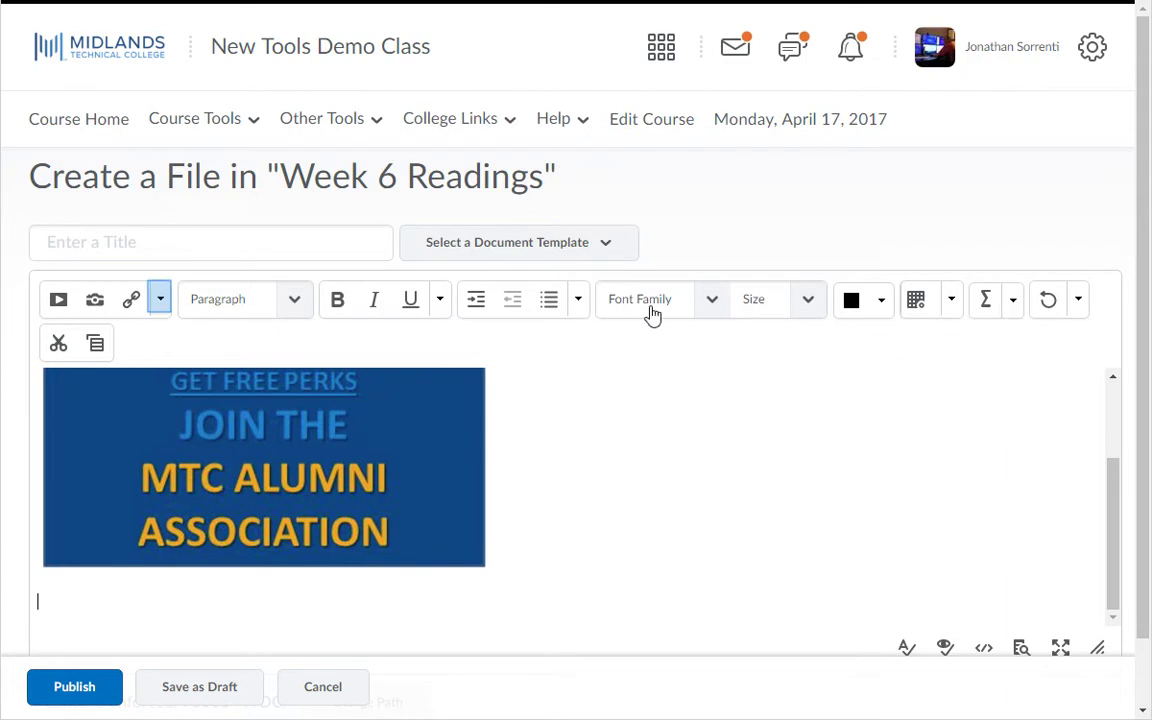
left_click(160, 300)
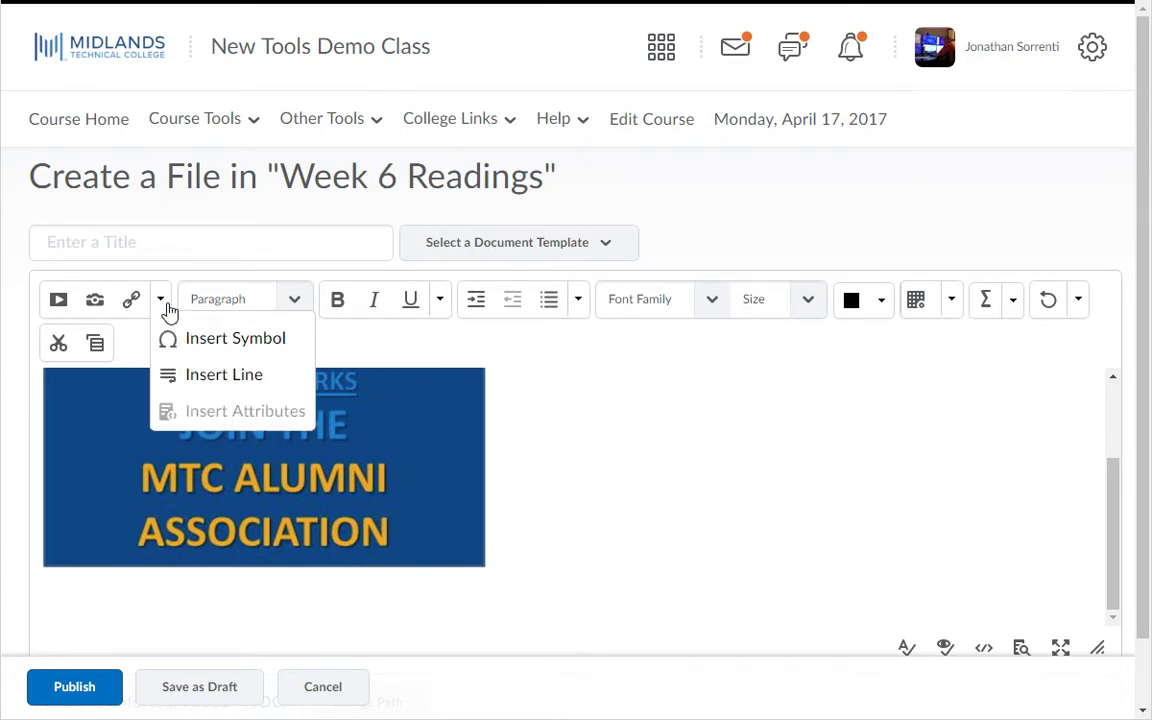
left_click(220, 340)
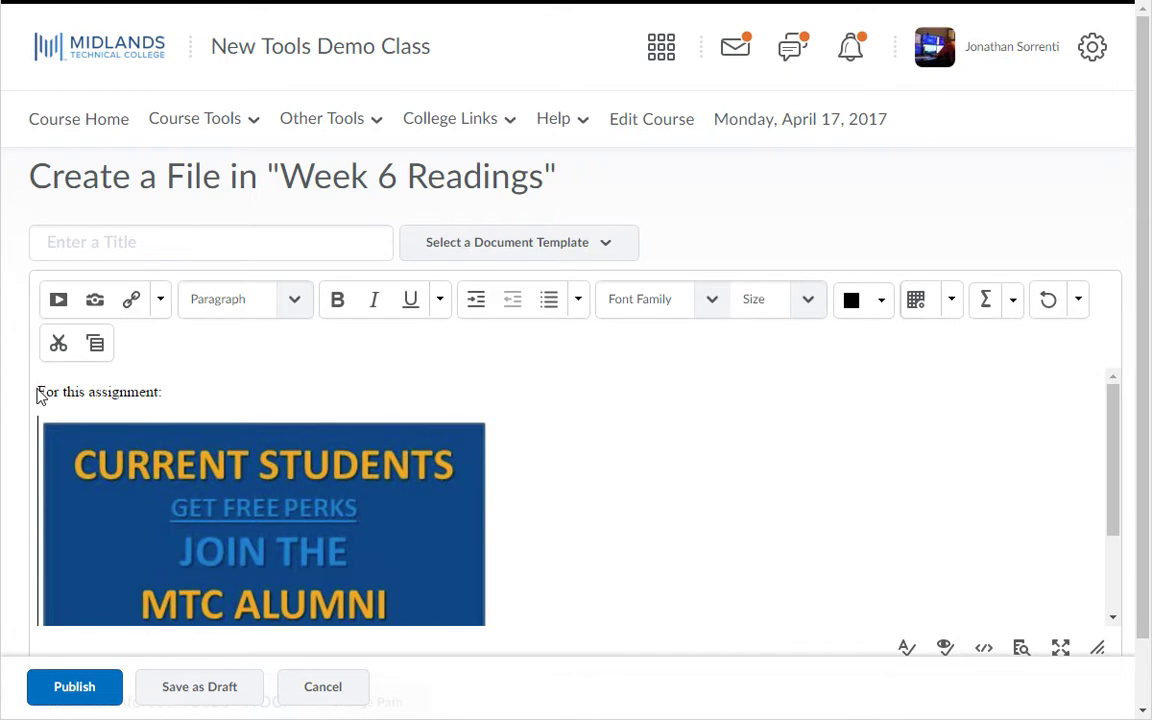
Step: Color 'For this assignment:' red (#cc0000), then return the caret to the line below the image
left_click_drag(37, 386, 166, 384)
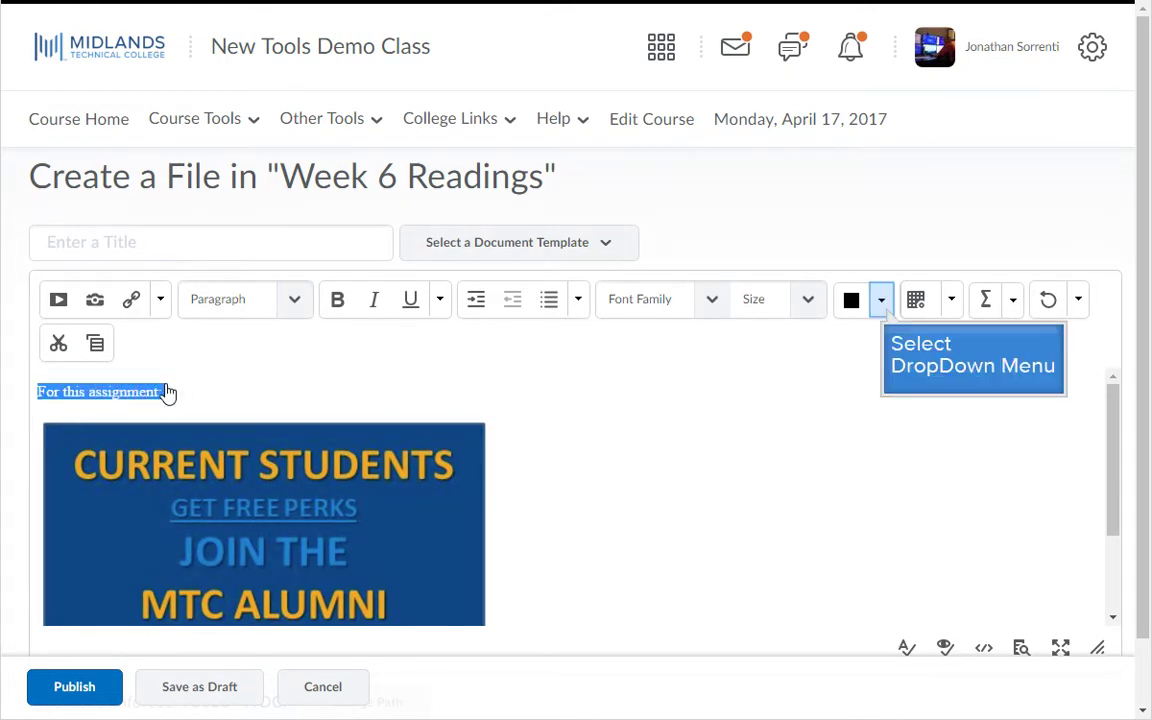
left_click(883, 305)
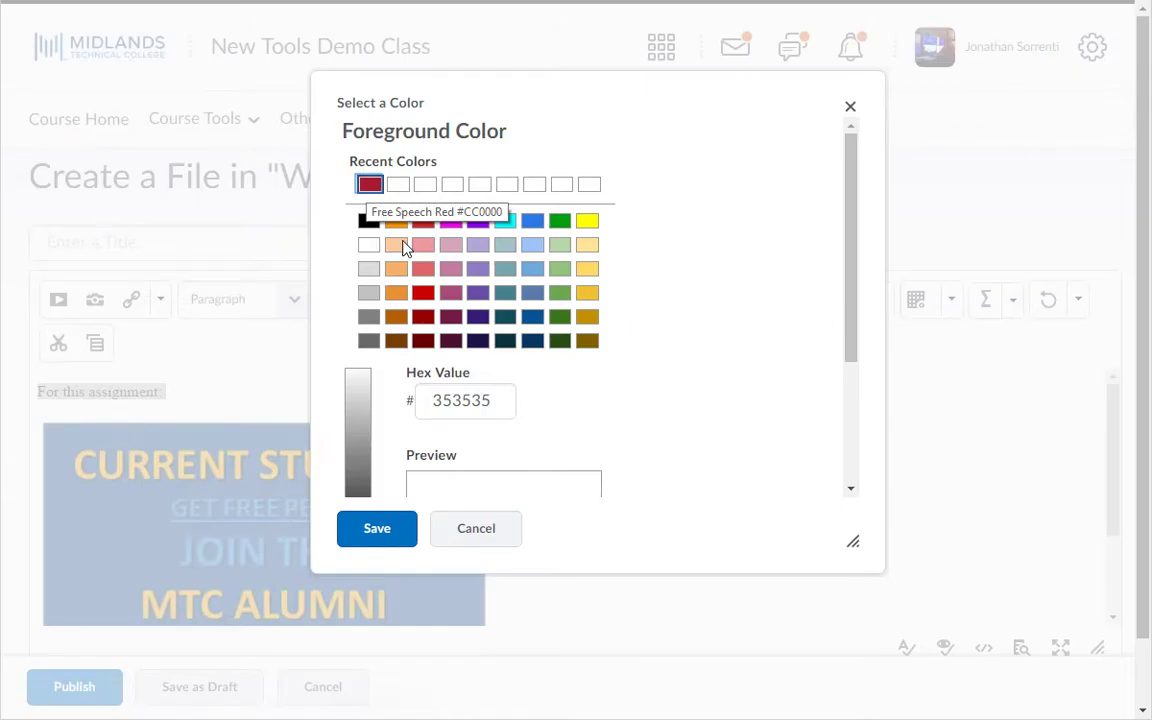
left_click(369, 186)
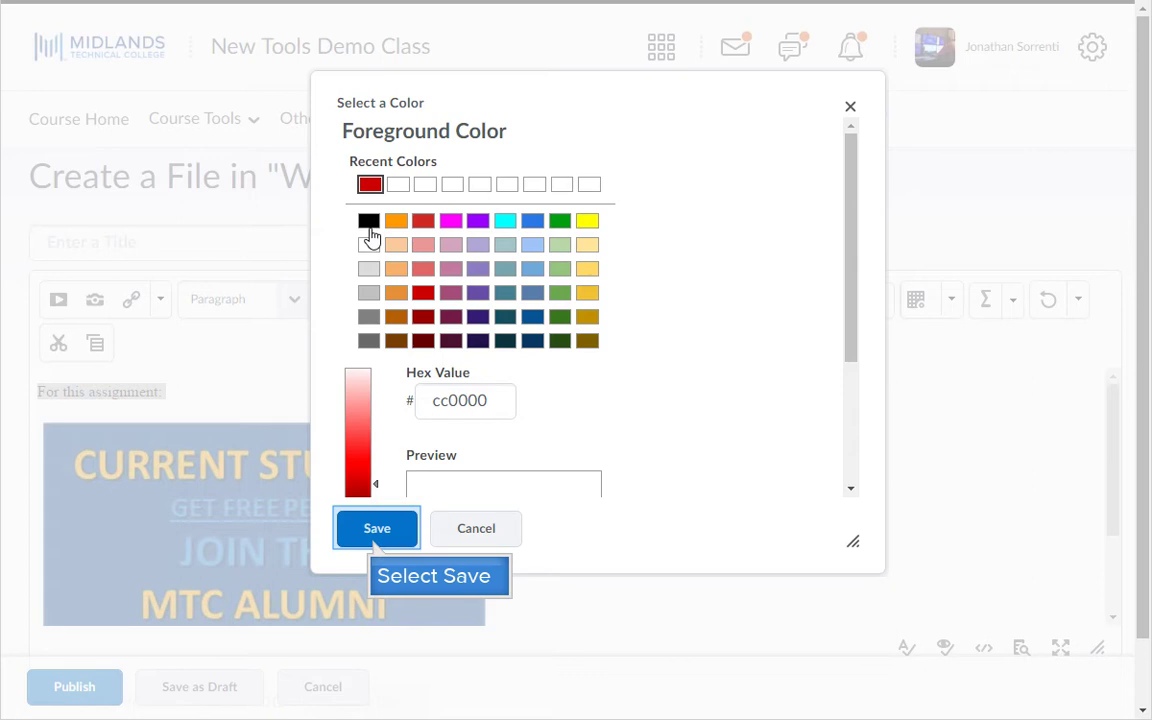
left_click(375, 536)
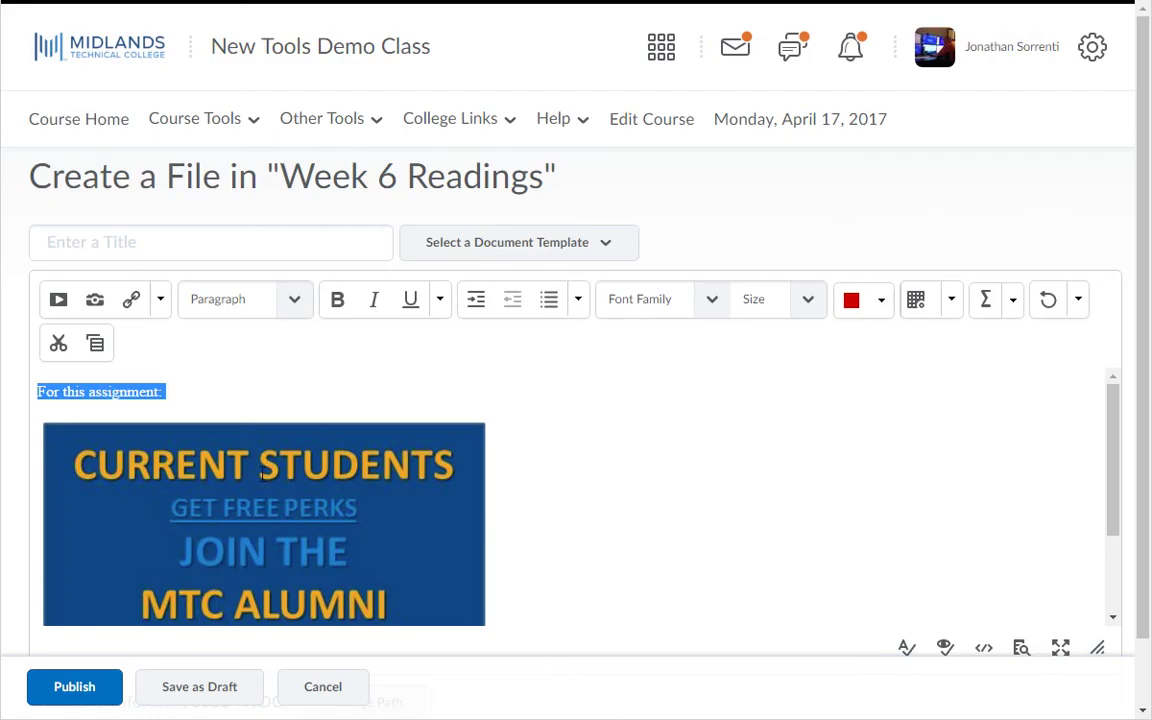
left_click(249, 391)
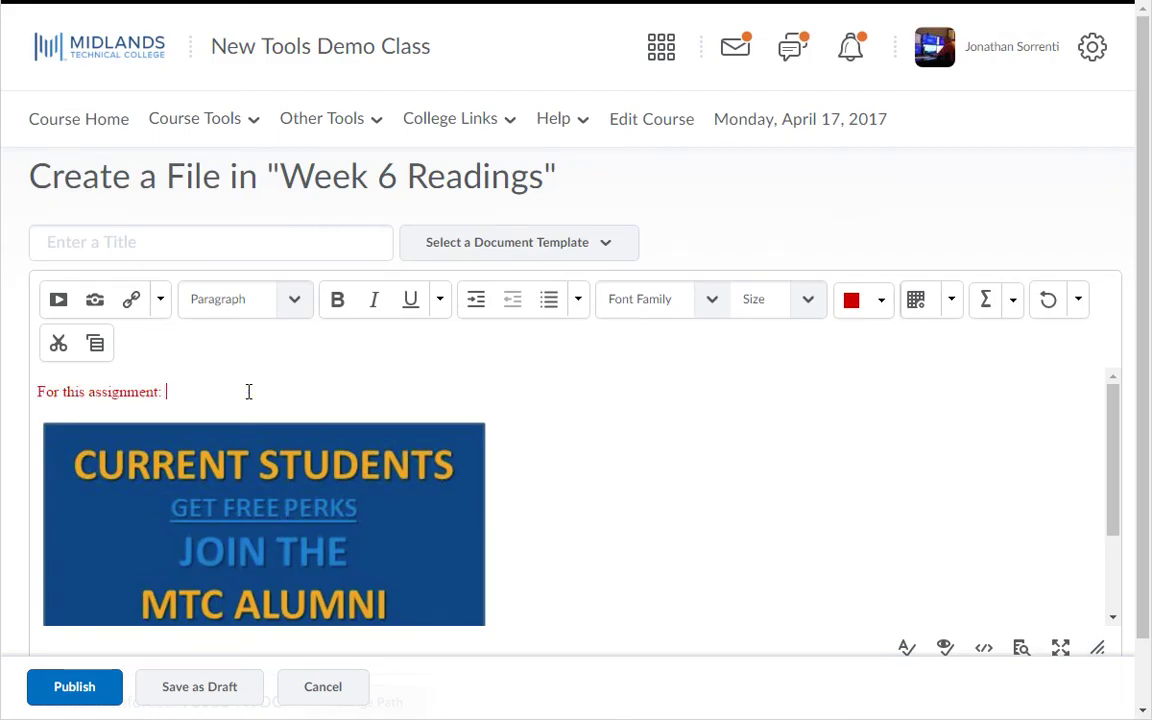
key("ctrl+End")
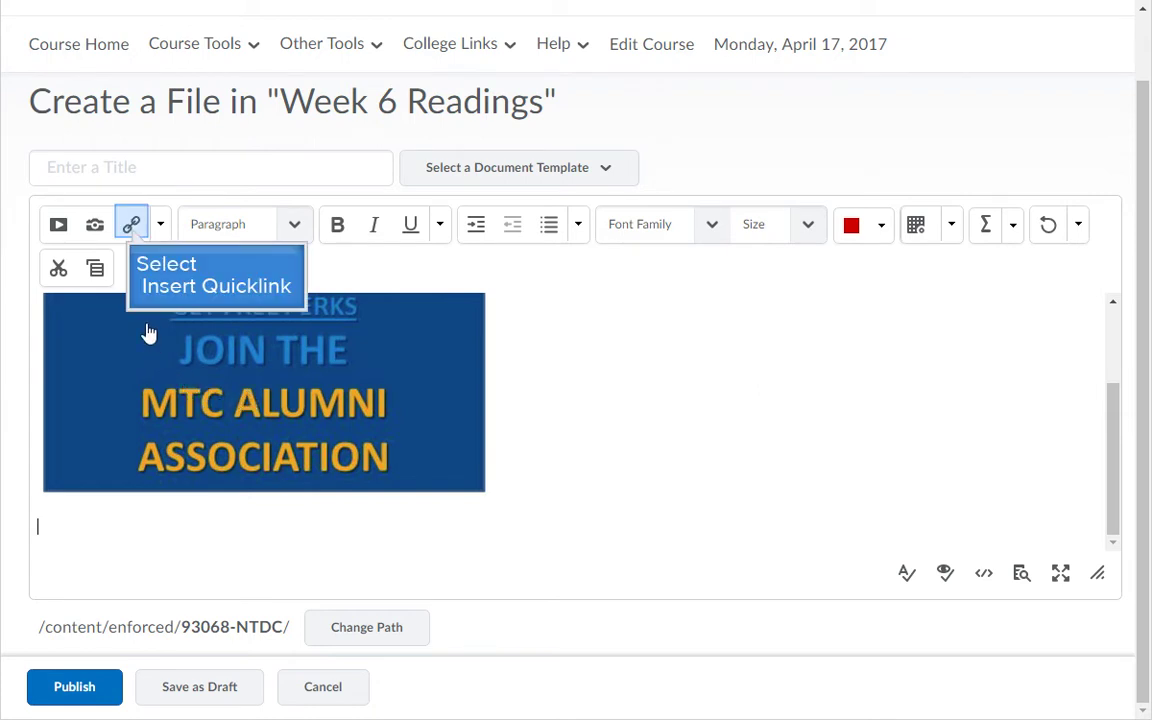
left_click(132, 228)
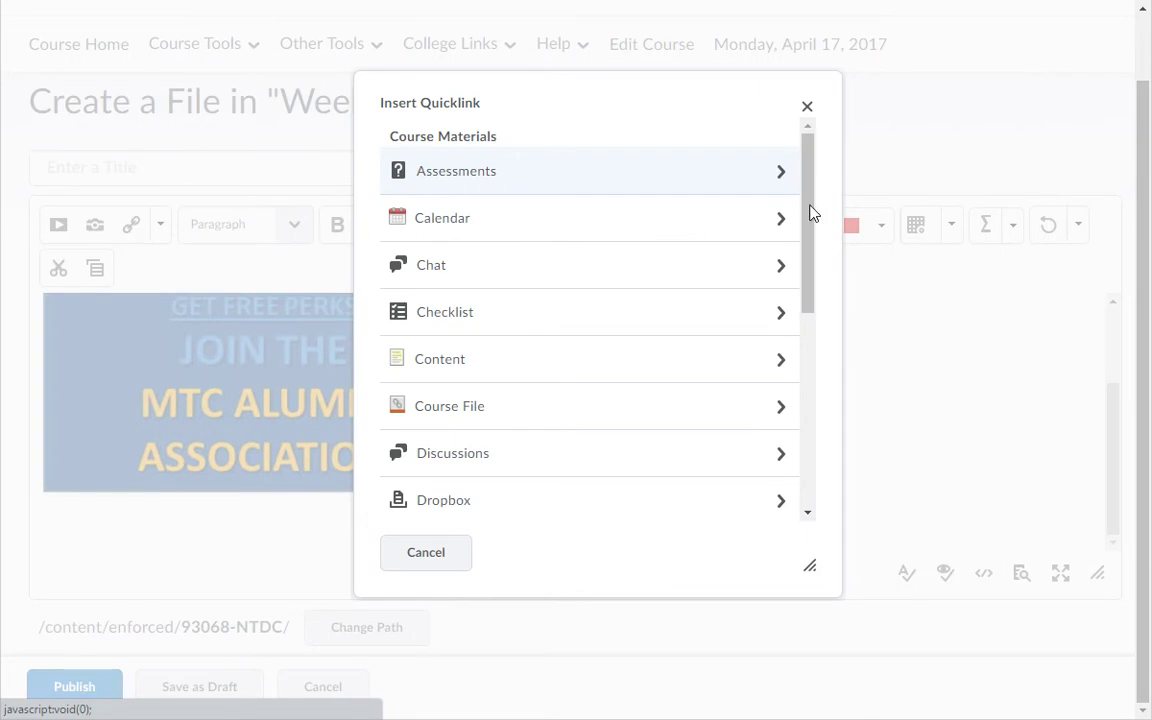
left_click_drag(811, 213, 788, 405)
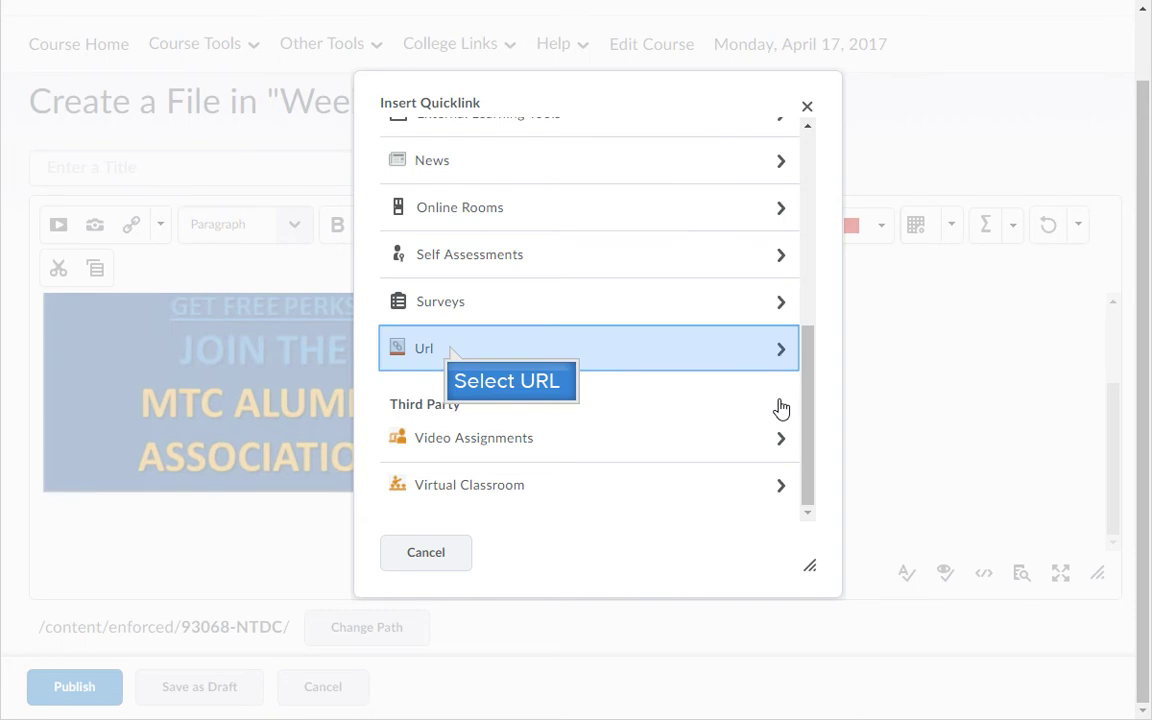
left_click(450, 348)
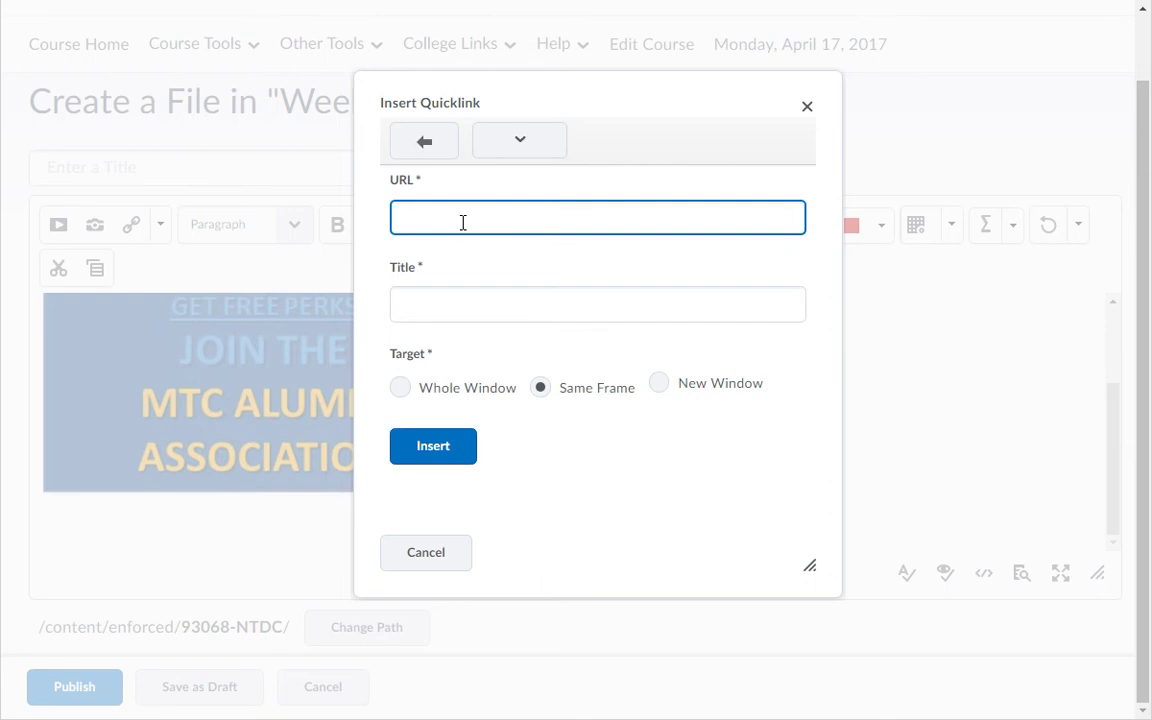
key("Tab")
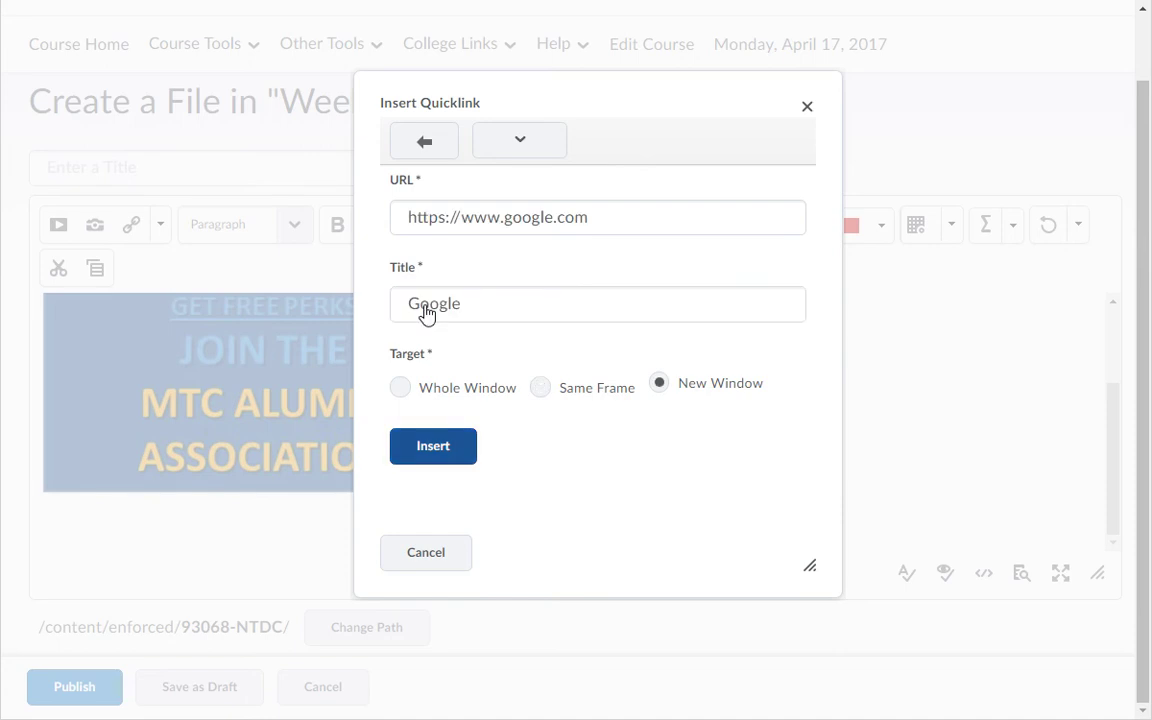
key("Tab")
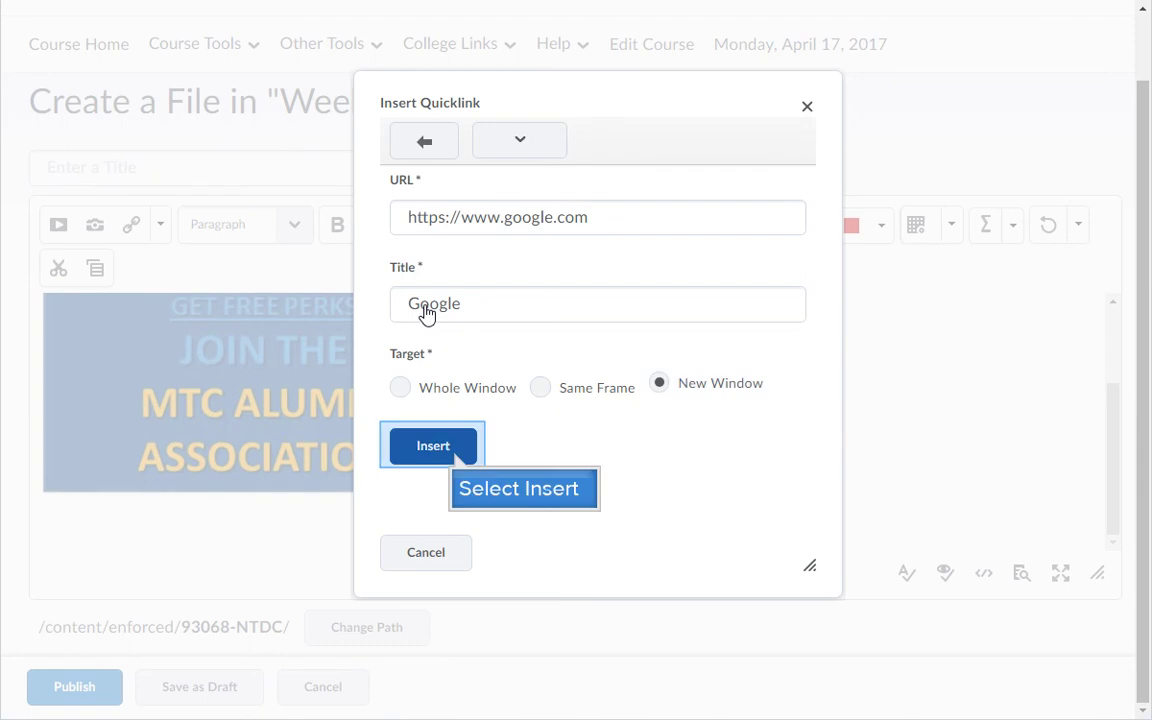
left_click(433, 446)
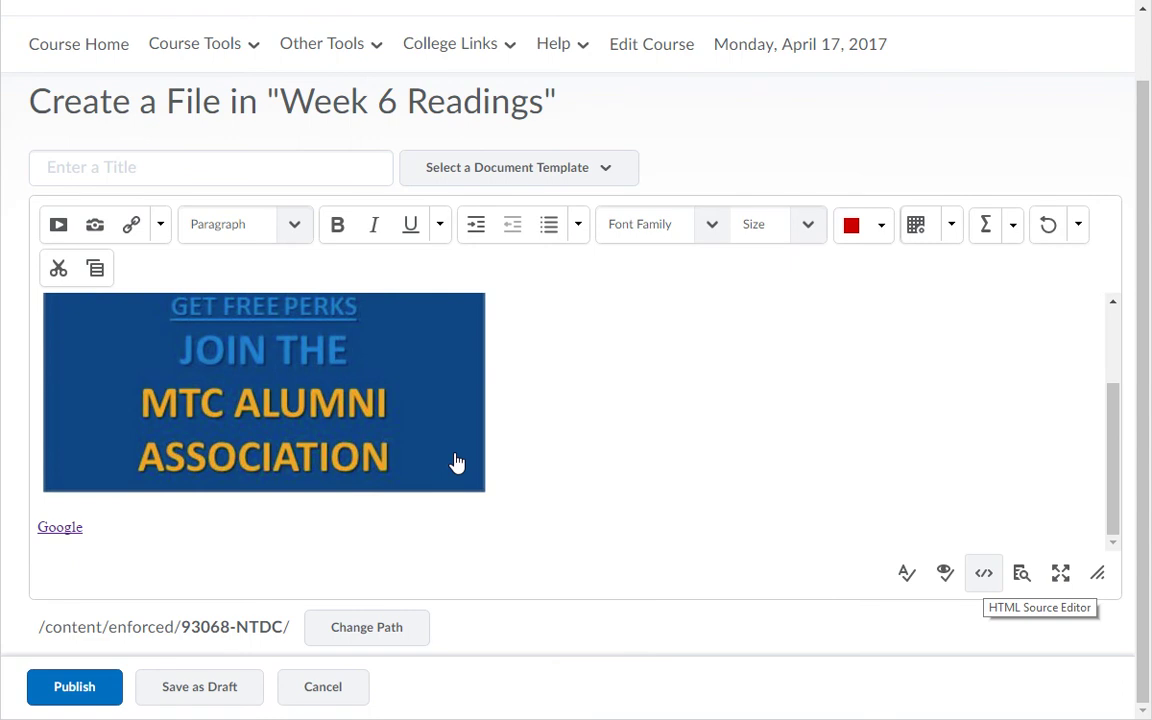
Step: Review the page's HTML source without changes, then publish the file
left_click(984, 577)
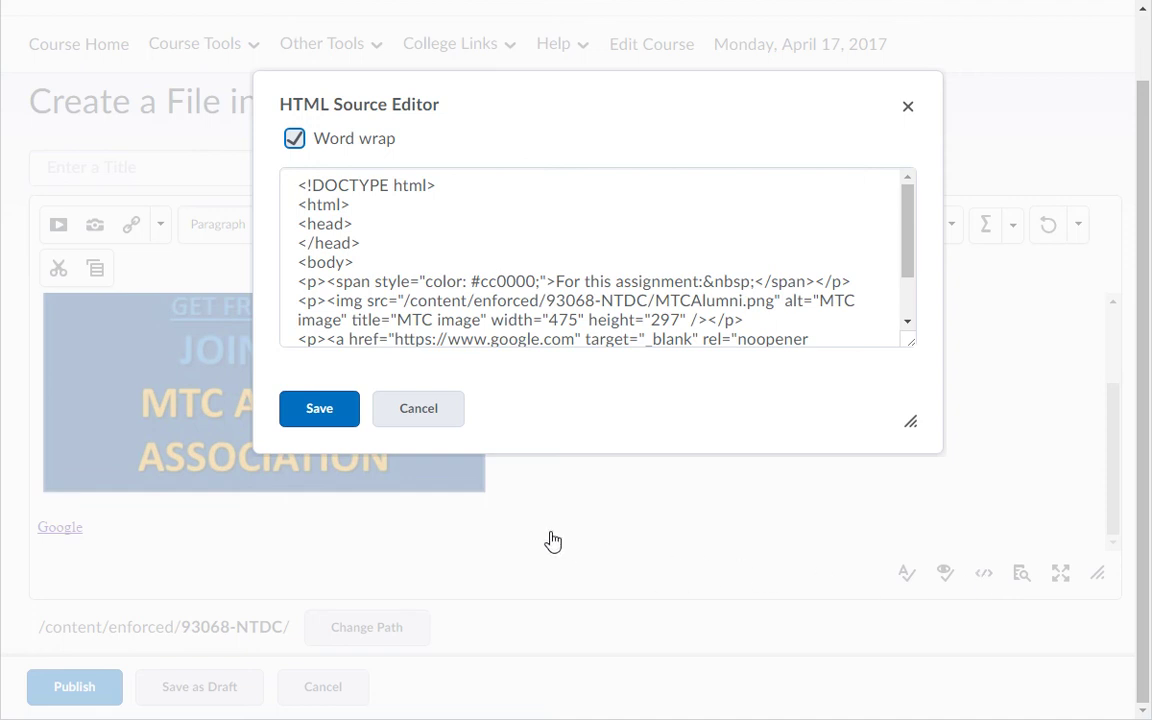
left_click(417, 410)
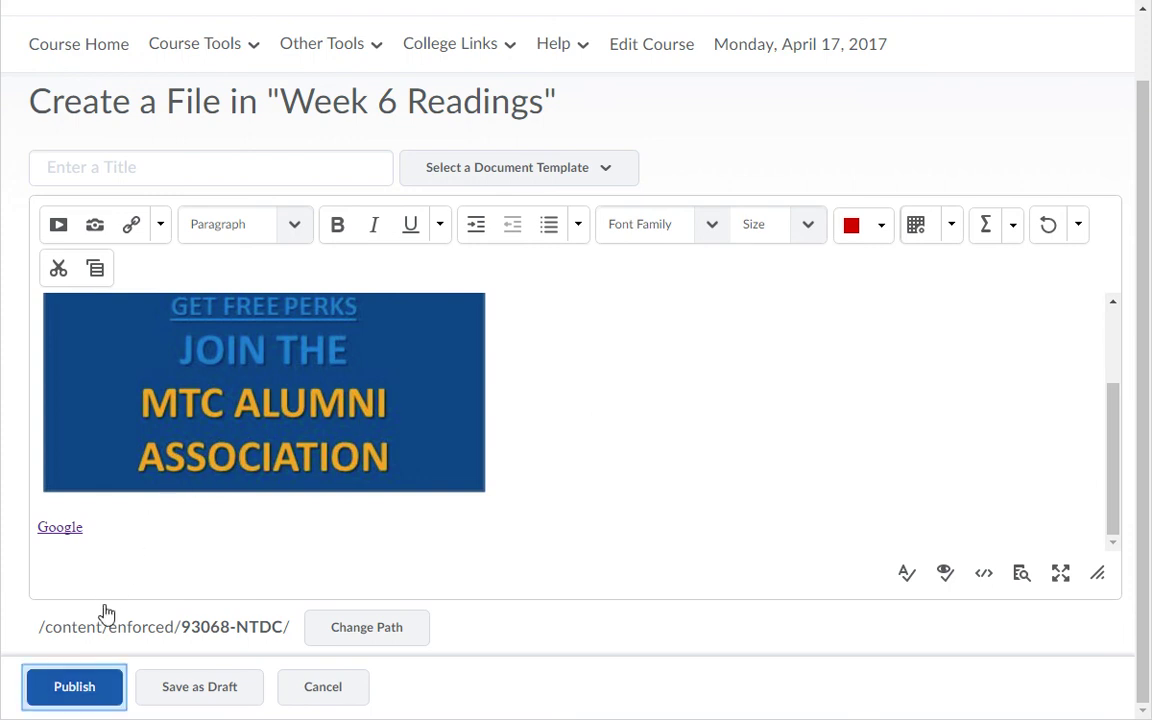
left_click(94, 698)
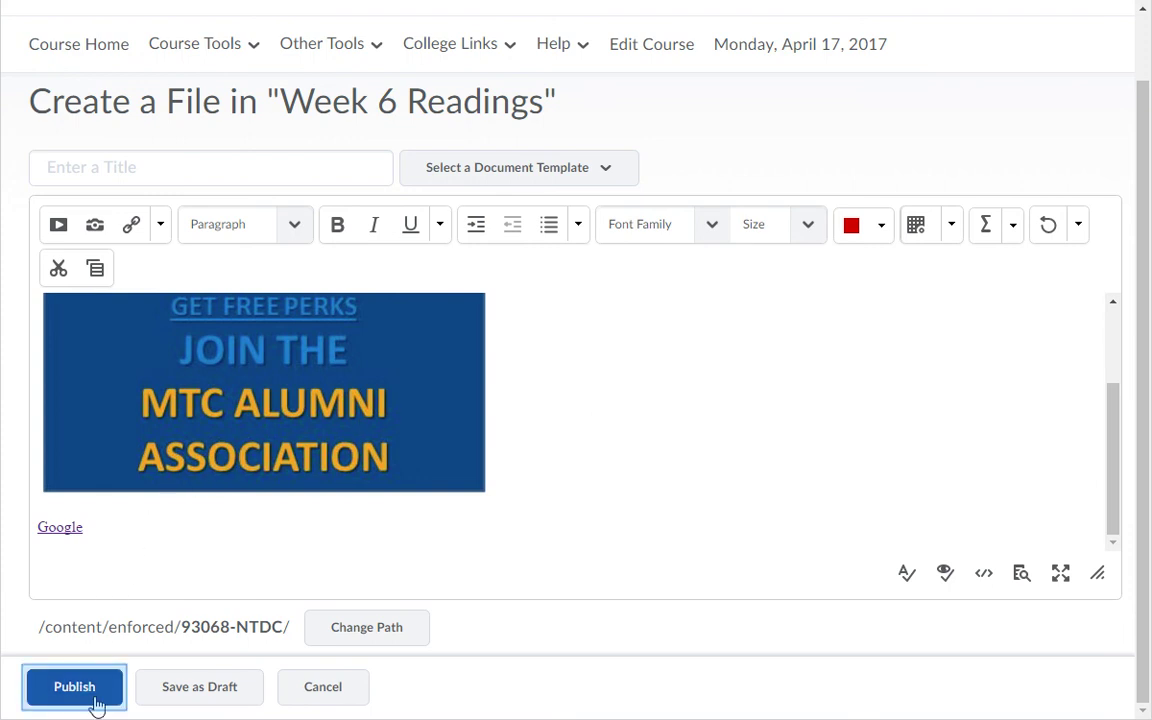